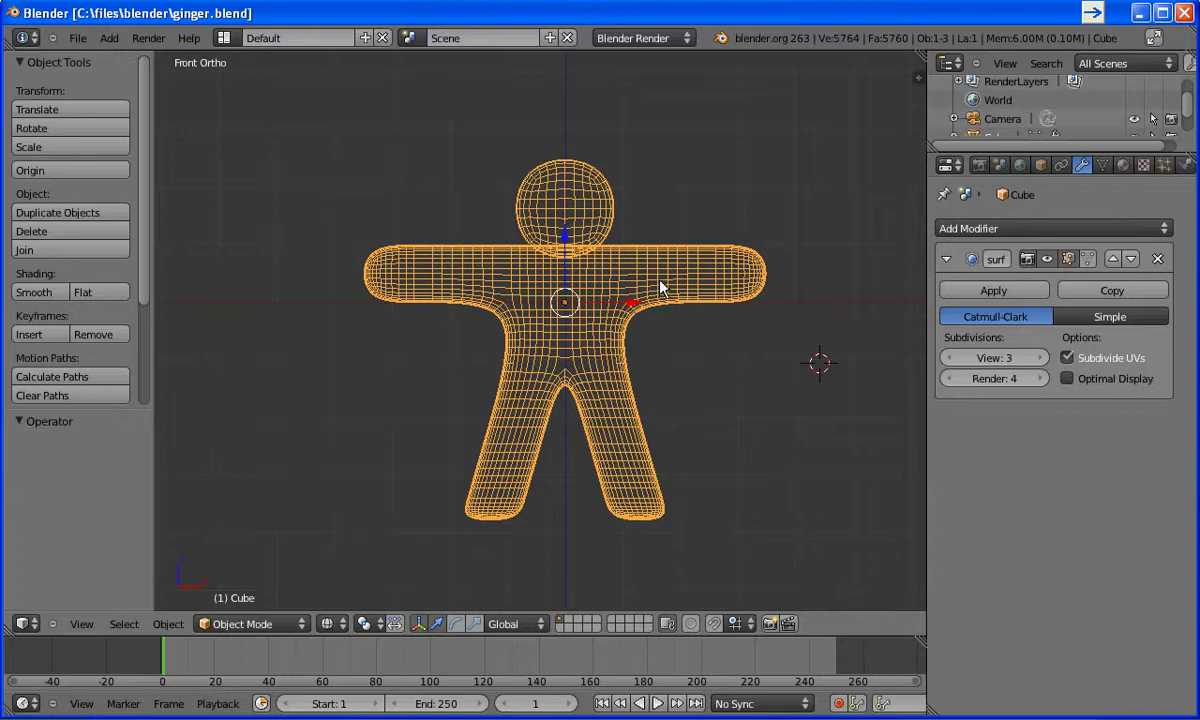
# - Check a test render, then give the gingerbread figure smooth shading
pyautogui.press('F12')
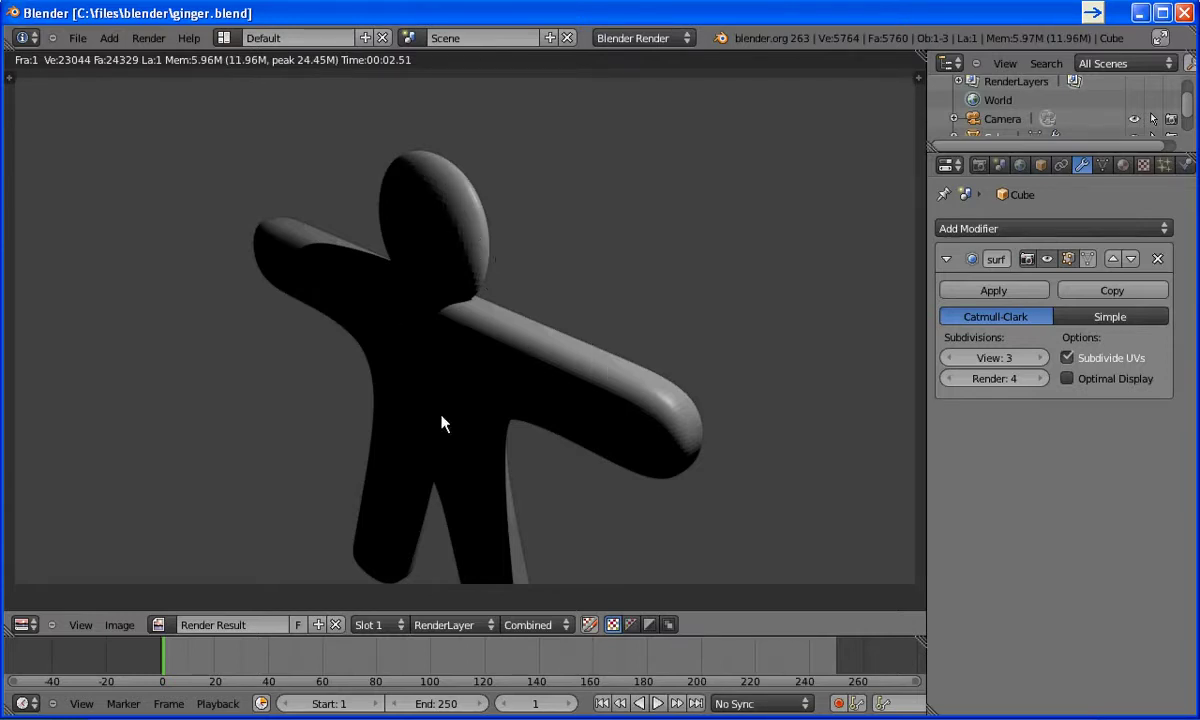
pyautogui.press('Escape')
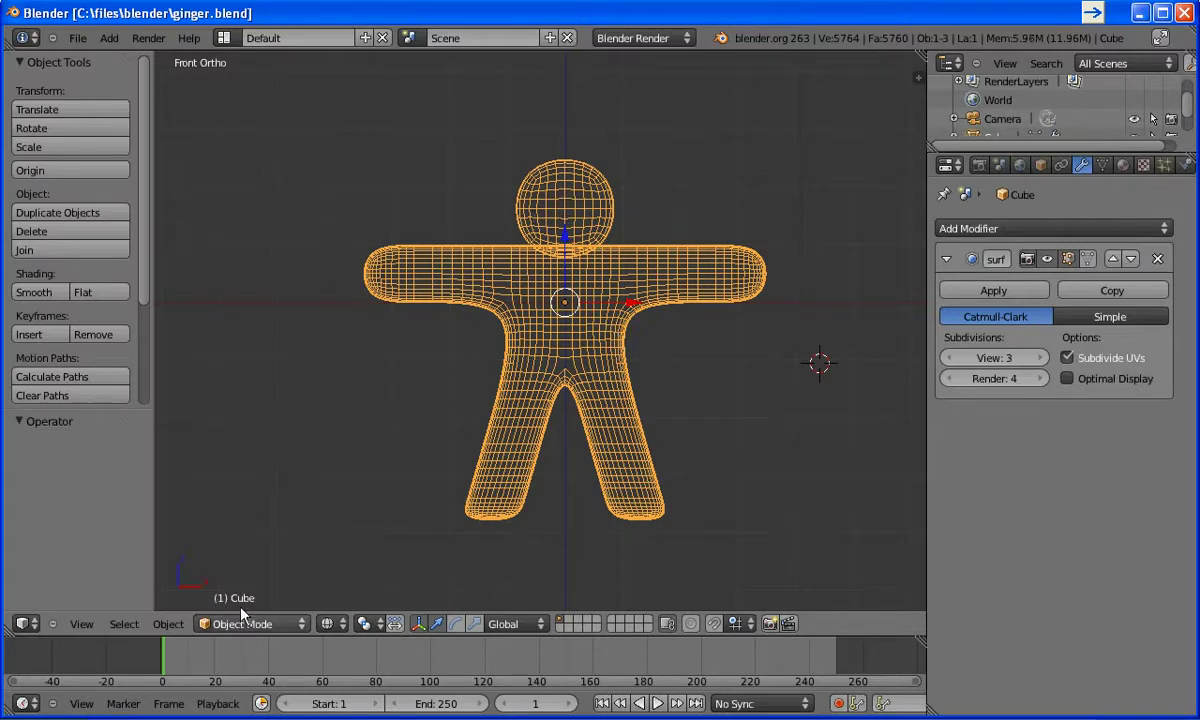
pyautogui.click(36, 292)
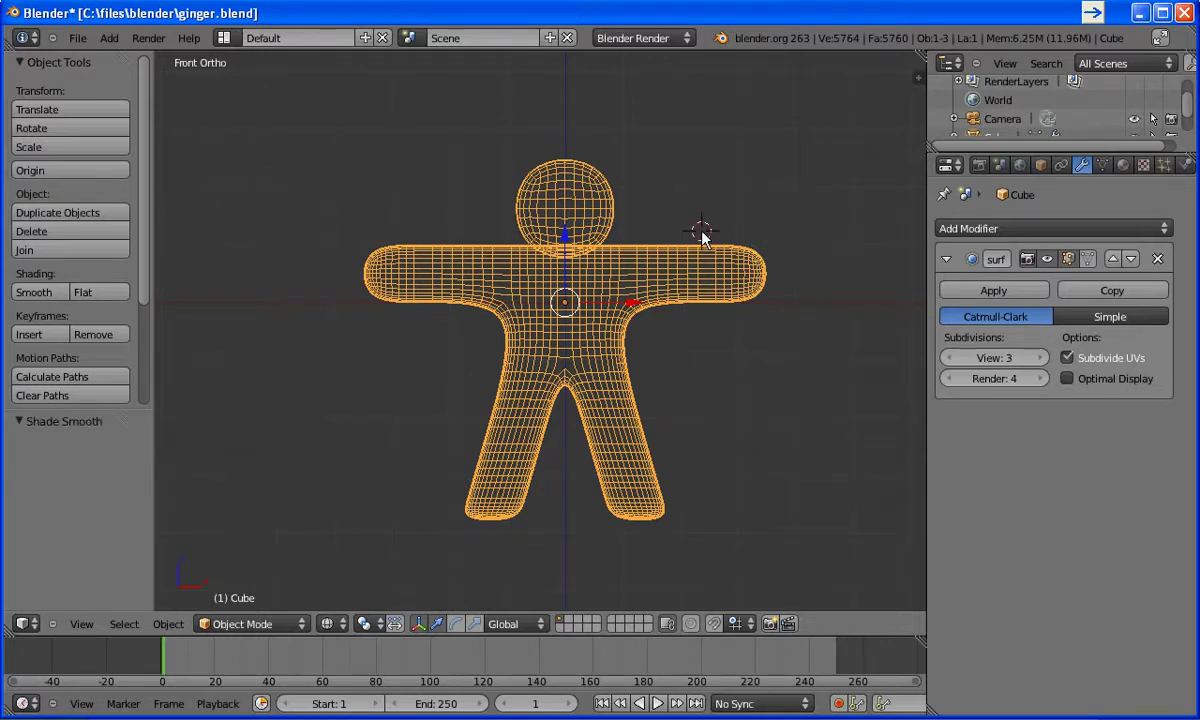
# - From top view, move the lamp in front of the figure and line it up sideways
pyautogui.press('KP_7')
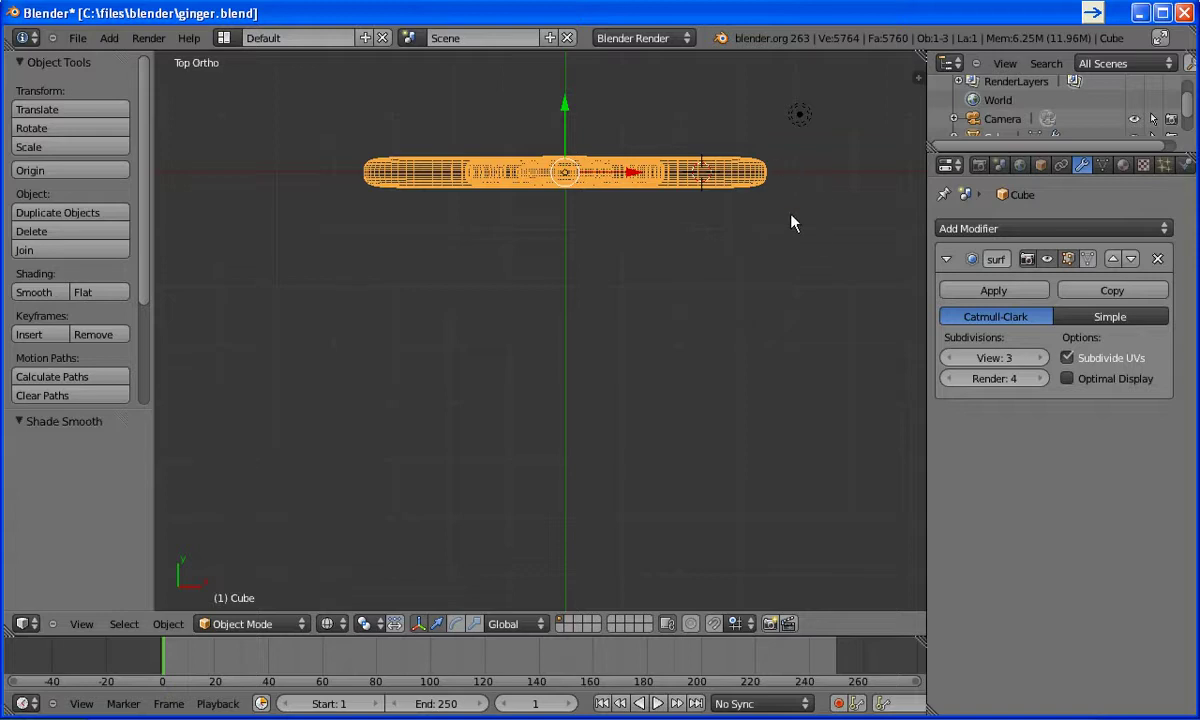
pyautogui.scroll(-3, 760, 214)
pyautogui.rightClick(690, 207)
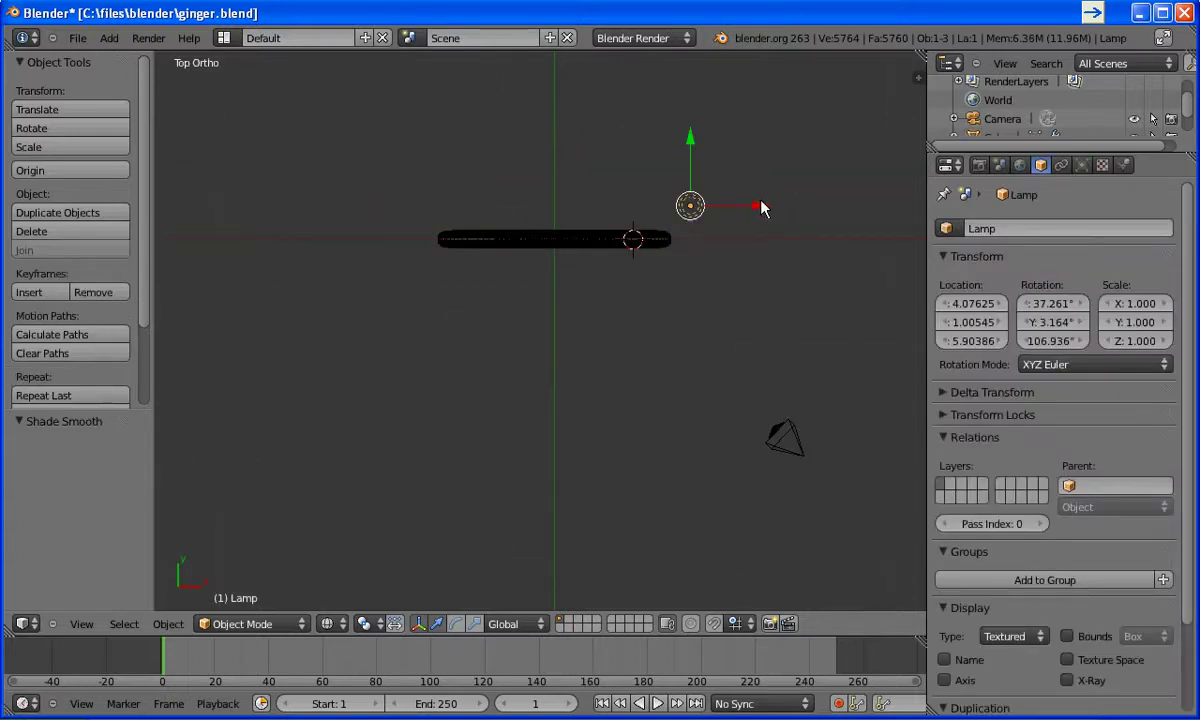
pyautogui.press('g')
pyautogui.click(595, 398)
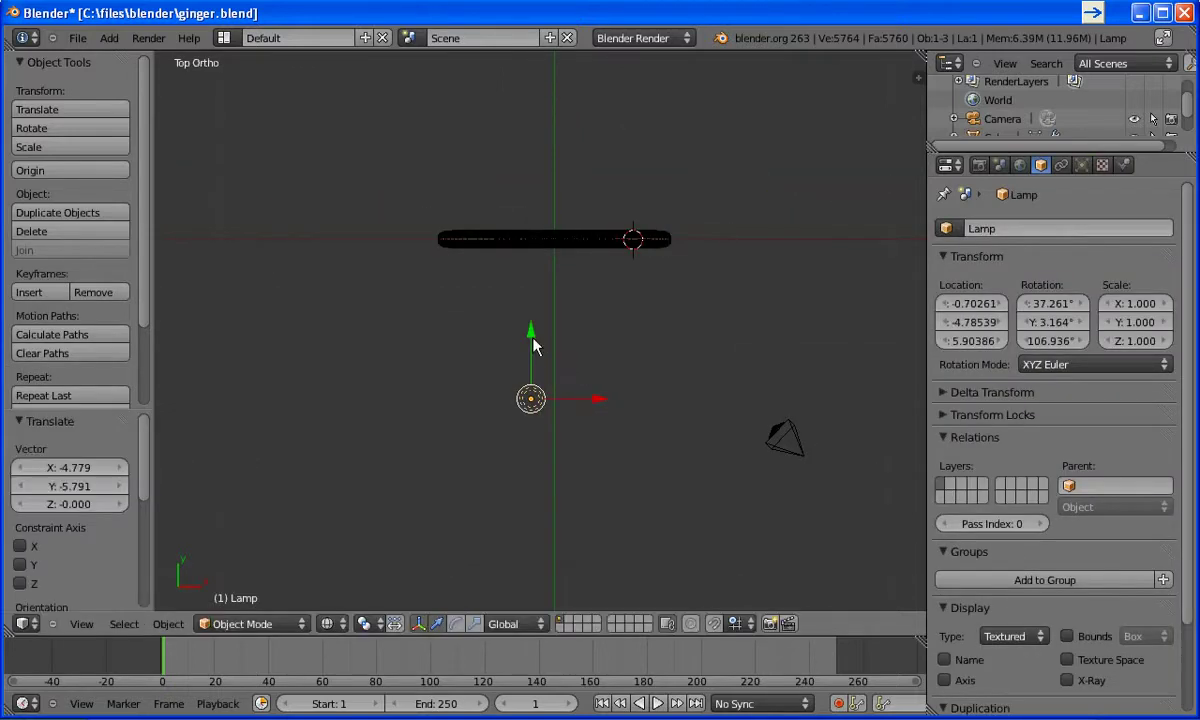
pyautogui.press('g')
pyautogui.press('y')
pyautogui.click(550, 368)
pyautogui.moveTo(583, 376); pyautogui.dragTo(599, 376)
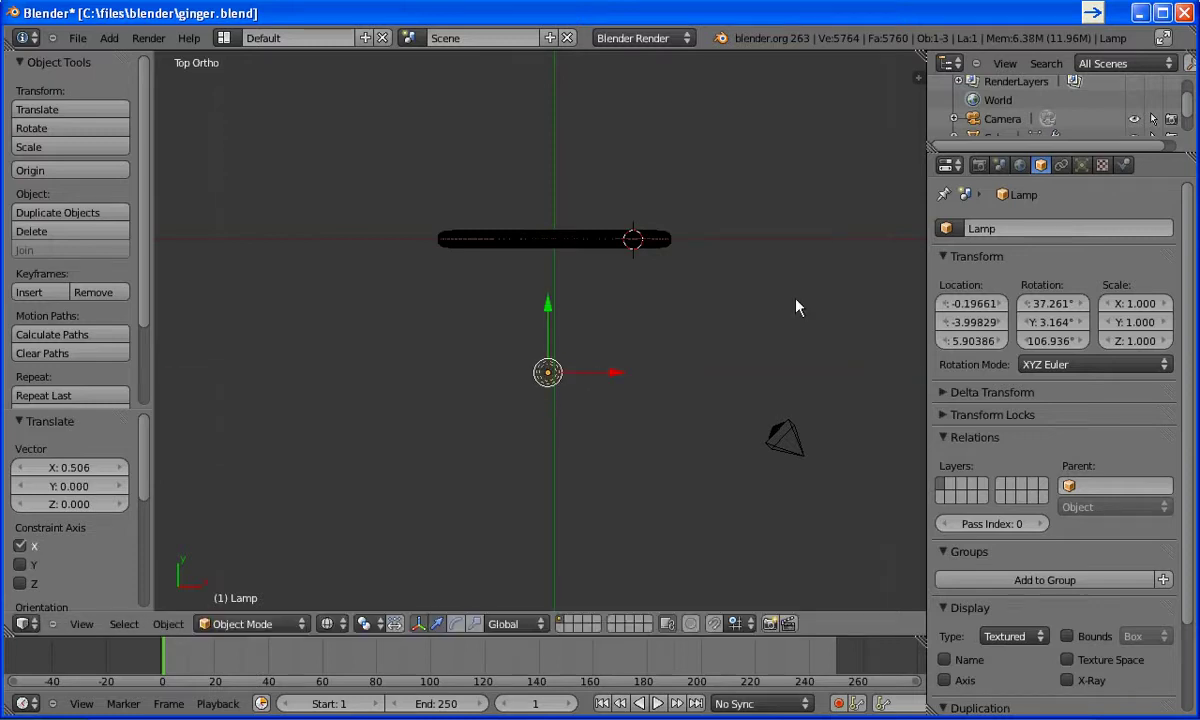
# - Render with the repositioned lamp, then reselect the gingerbread figure
pyautogui.press('F12')
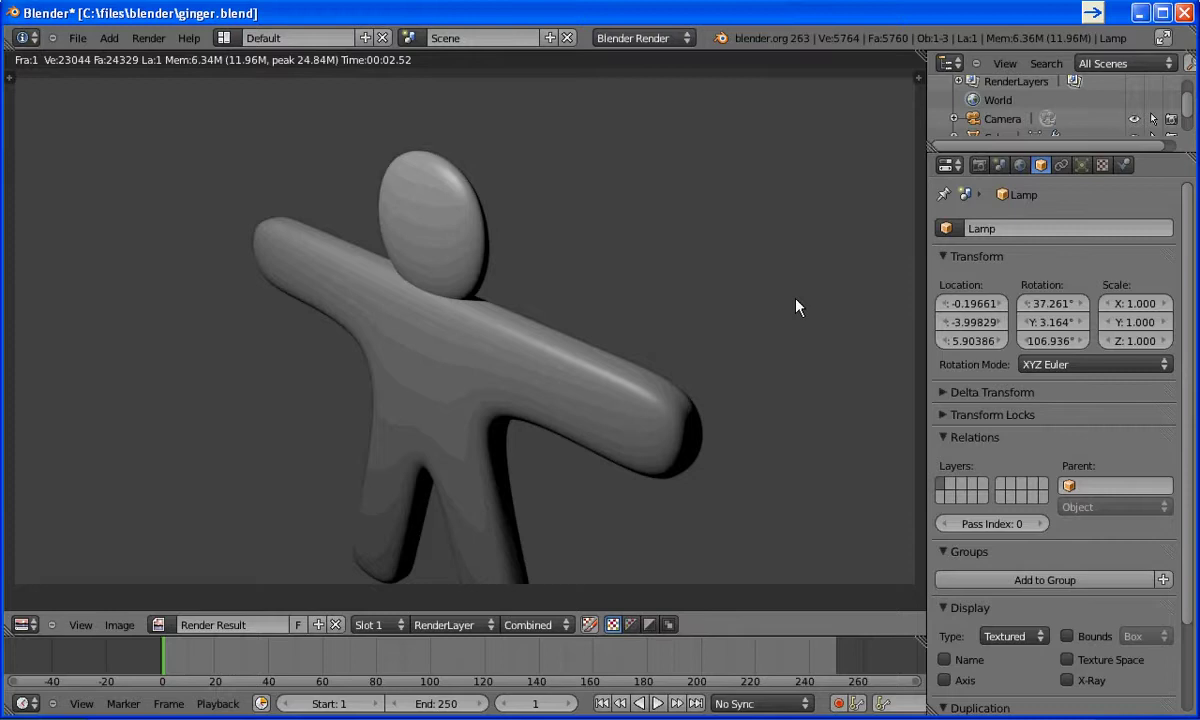
pyautogui.press('Escape')
pyautogui.rightClick(597, 249)
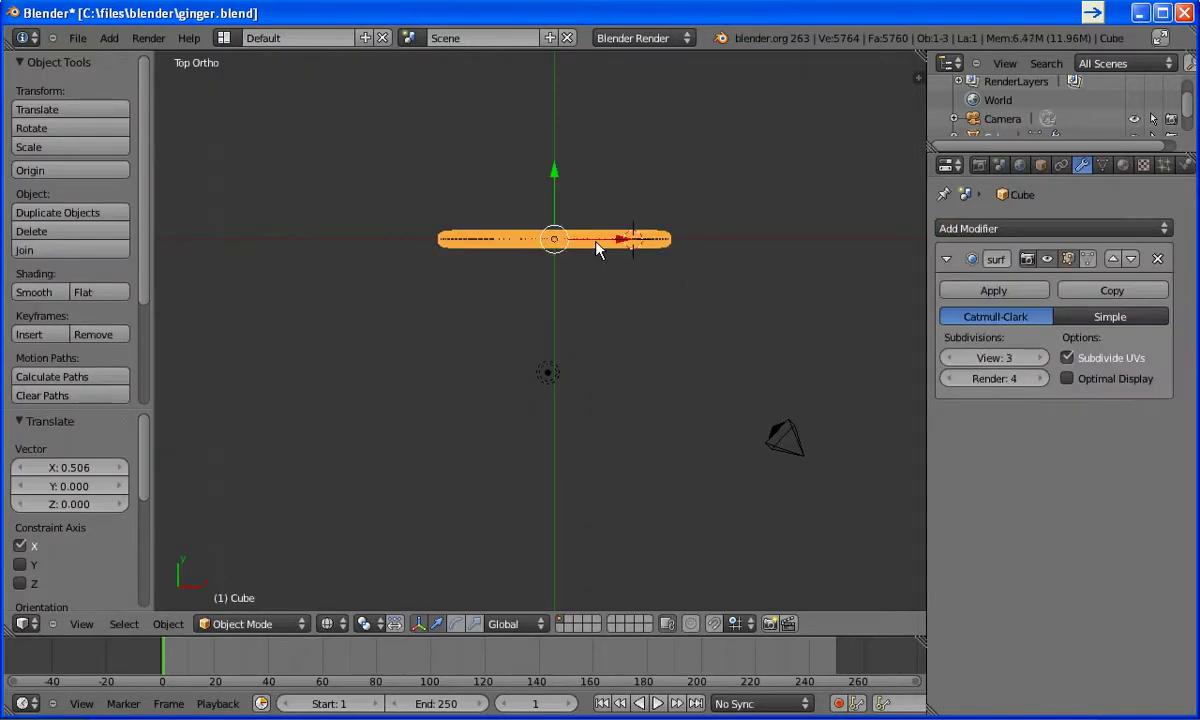
# - Set the material's diffuse colour to dark reddish brown (R 0.268, G 0.031, B 0.021)
pyautogui.click(1122, 166)
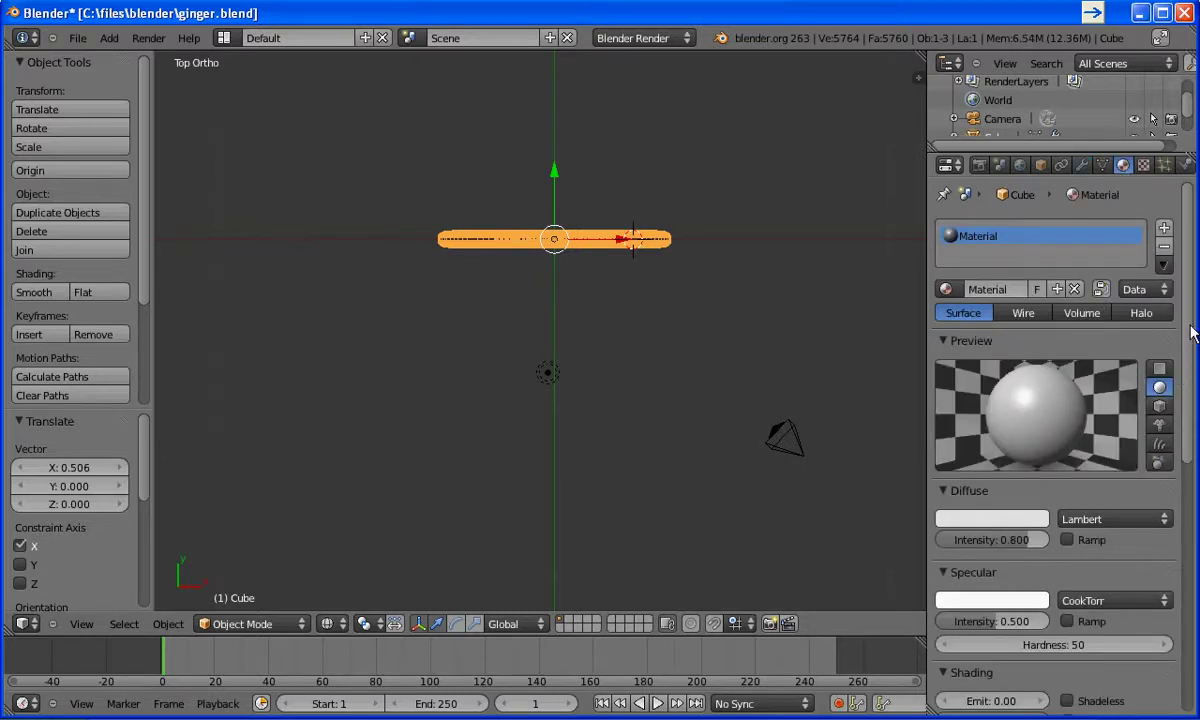
pyautogui.scroll(-5, 1185, 405)
pyautogui.click(955, 351)
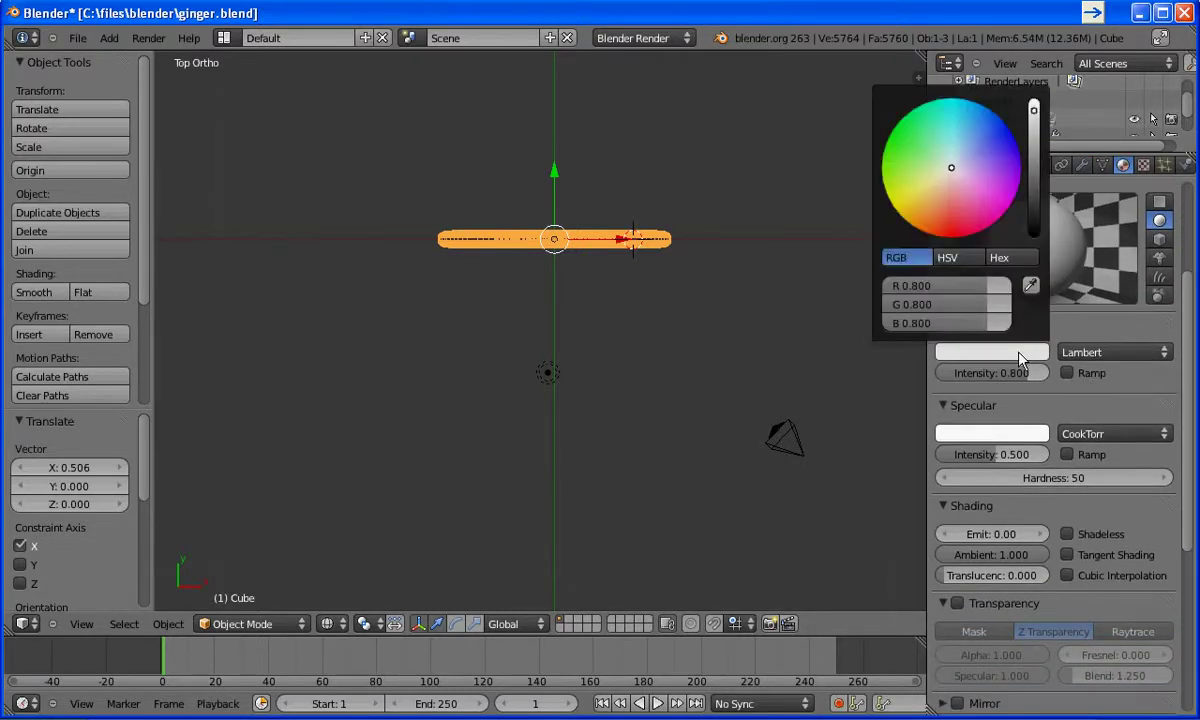
pyautogui.moveTo(1033, 108); pyautogui.dragTo(1033, 202)
pyautogui.moveTo(951, 174)
pyautogui.mouseDown()
pyautogui.moveTo(940, 204)
pyautogui.moveTo(965, 217)
pyautogui.mouseUp()
pyautogui.moveTo(1036, 206); pyautogui.dragTo(1034, 160)
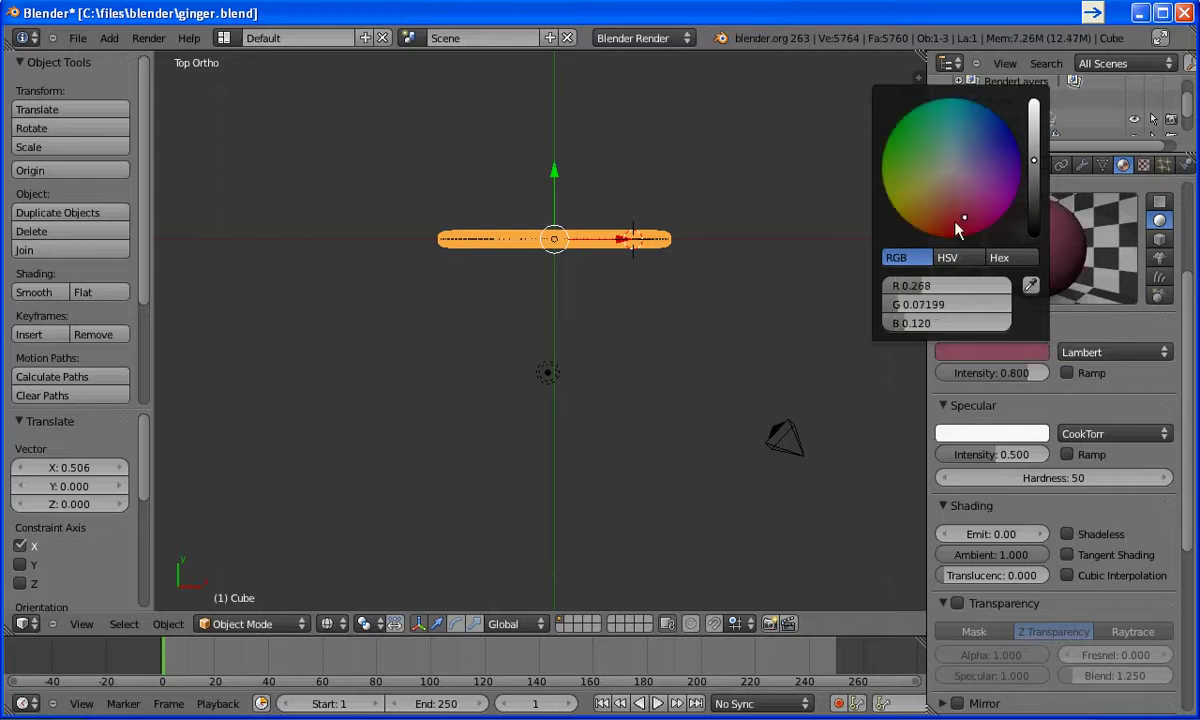
pyautogui.moveTo(962, 225)
pyautogui.mouseDown()
pyautogui.moveTo(922, 230)
pyautogui.moveTo(950, 238)
pyautogui.mouseUp()
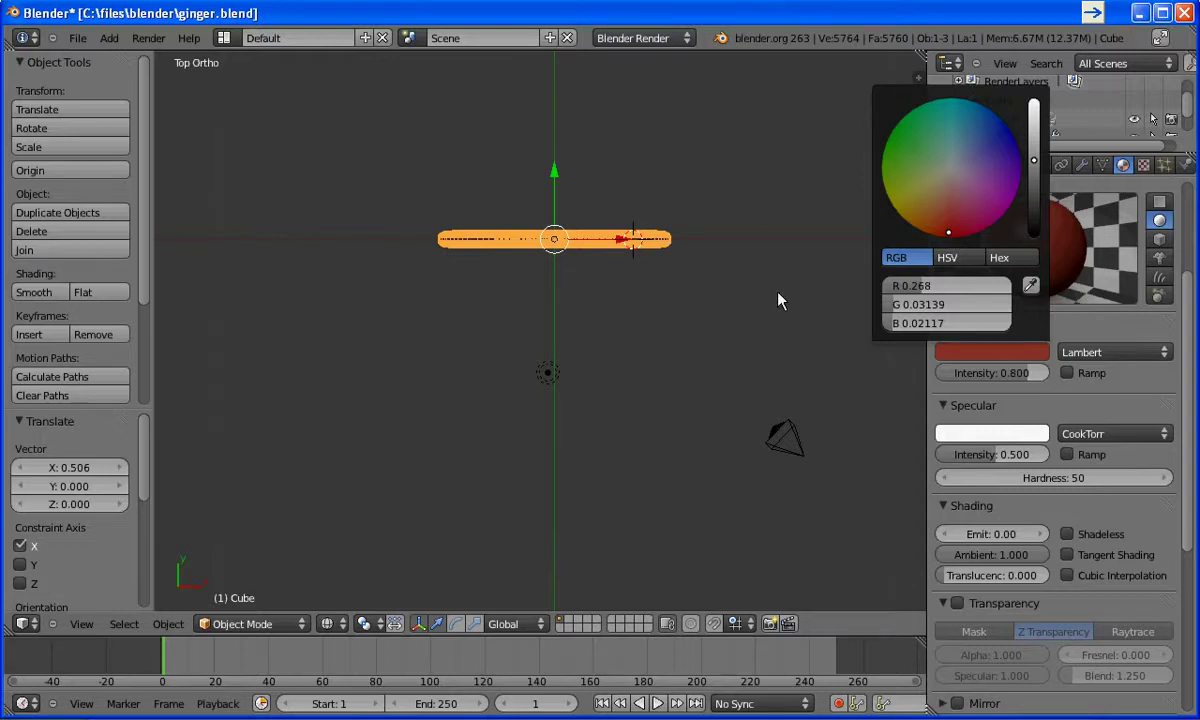
# - Test-render the red figure, drop specular intensity from 0.500 to 0.059, and render again
pyautogui.press('F12')
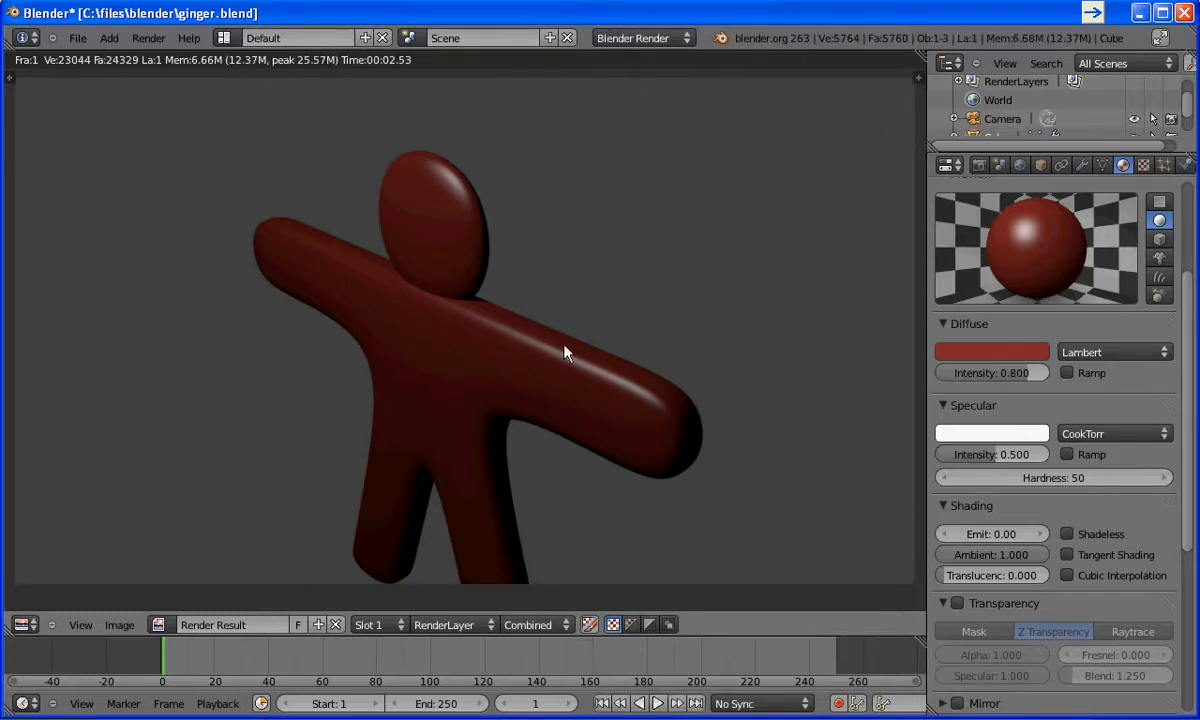
pyautogui.press('Escape')
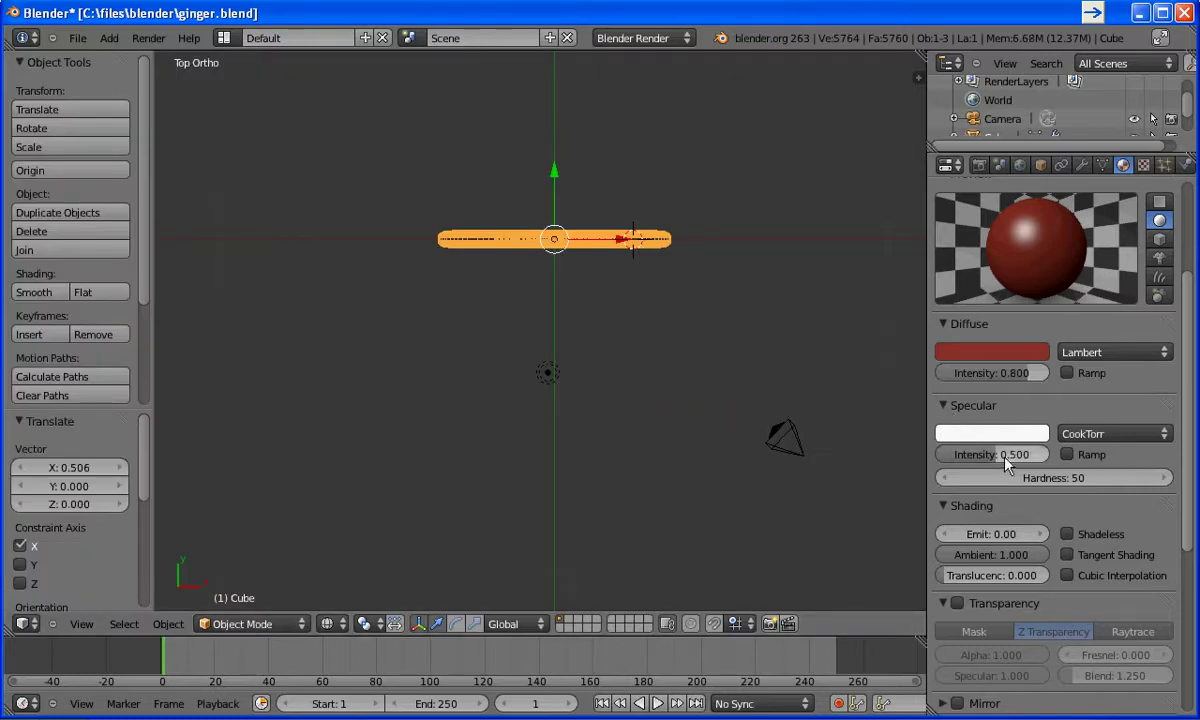
pyautogui.moveTo(998, 456); pyautogui.dragTo(946, 458)
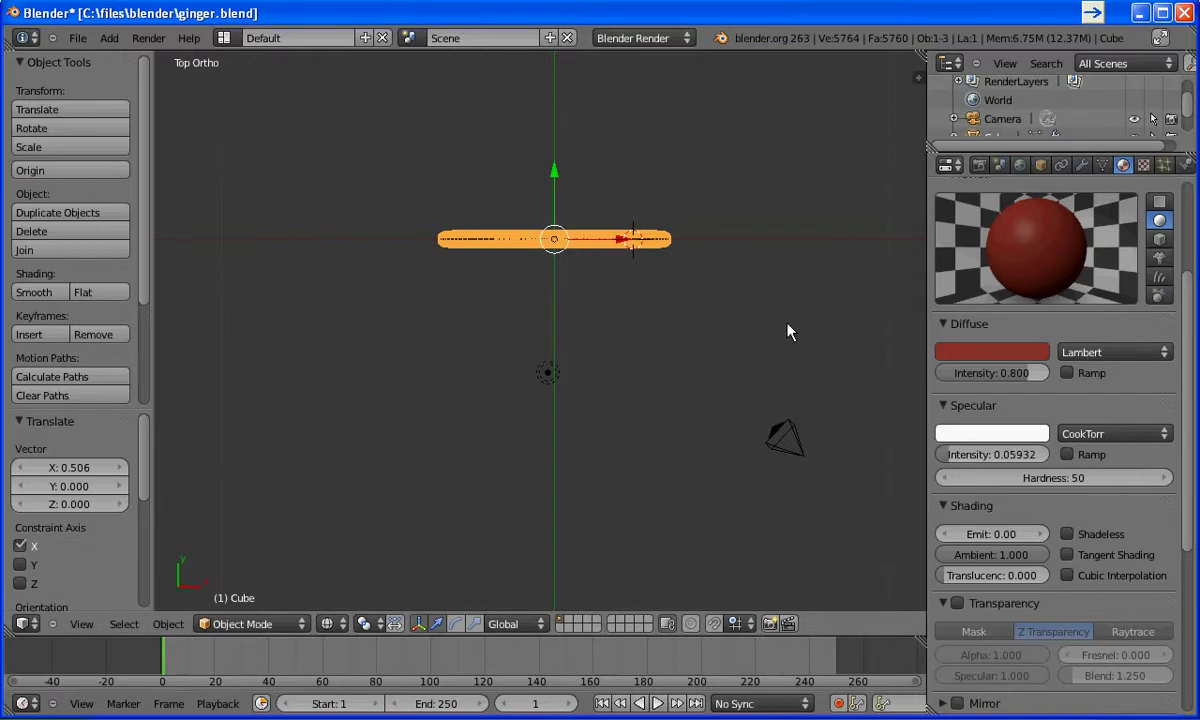
pyautogui.press('F12')
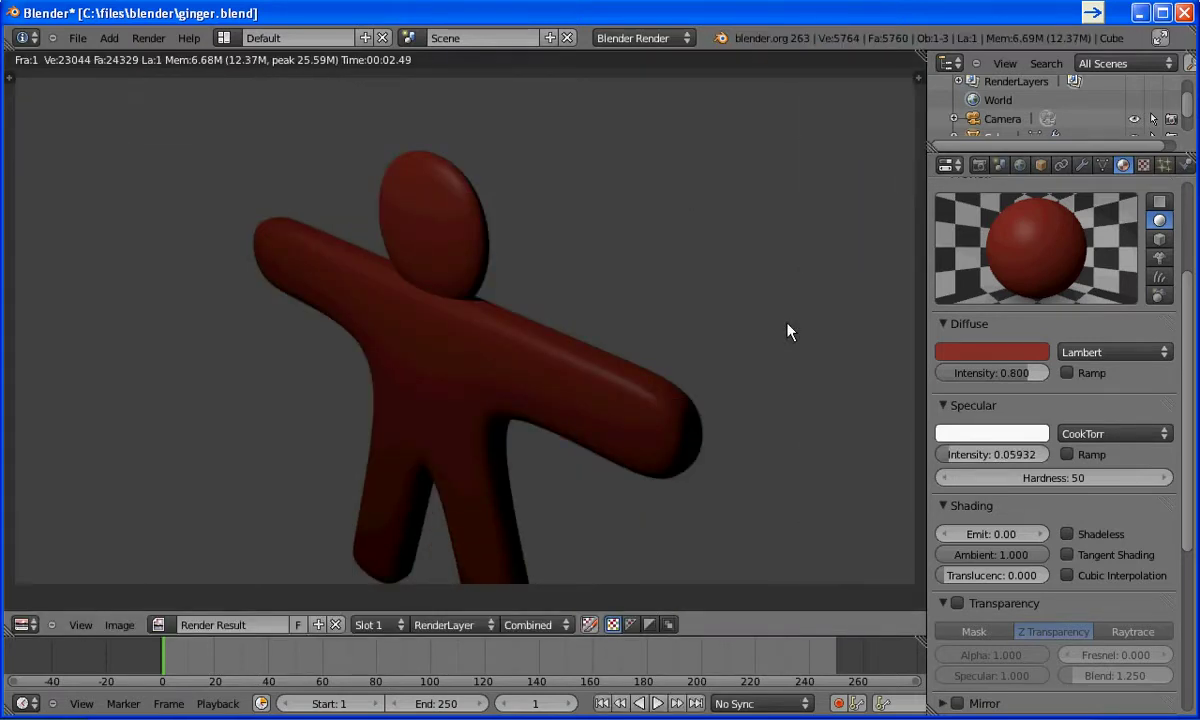
pyautogui.press('Escape')
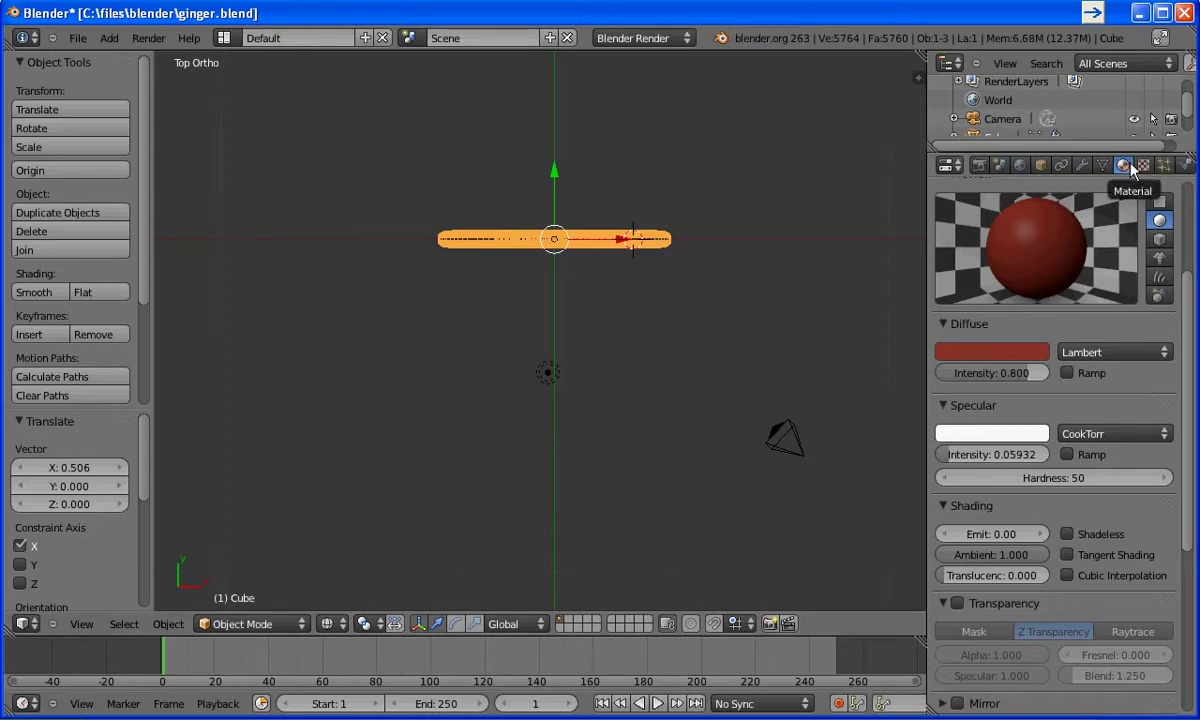
# - Set the material's texture type to Stucci and render to see the mottled surface
pyautogui.click(1144, 165)
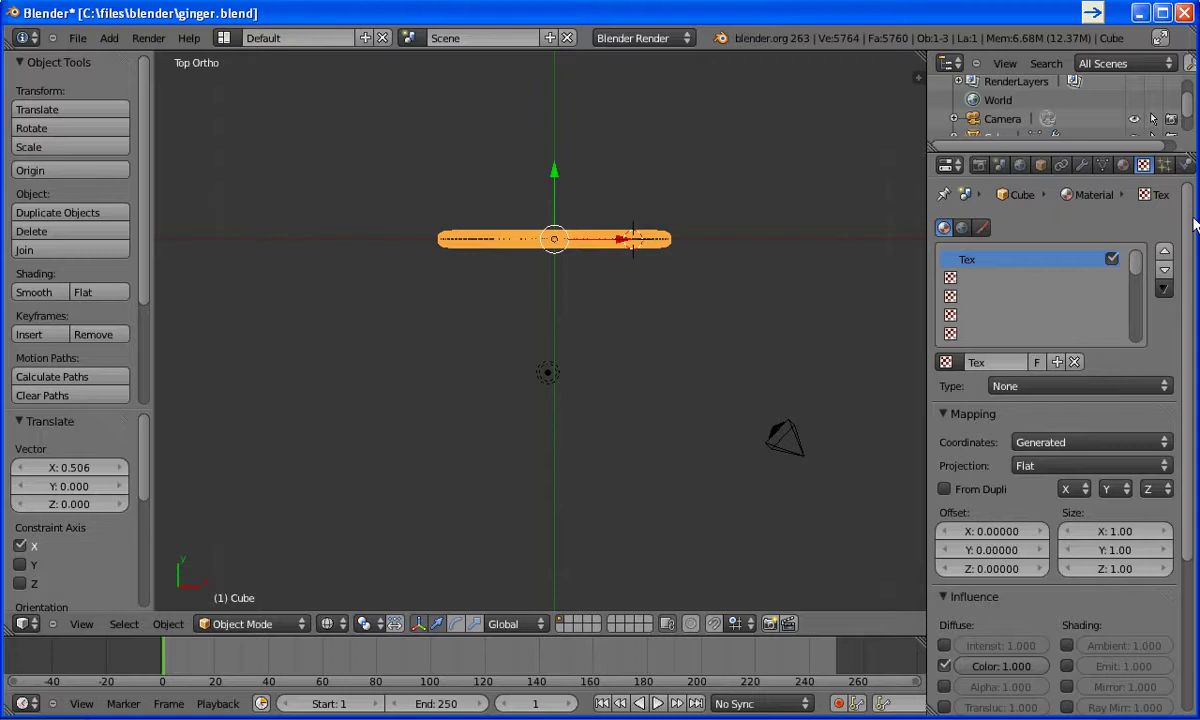
pyautogui.moveTo(1192, 225)
pyautogui.mouseDown()
pyautogui.moveTo(1188, 367)
pyautogui.moveTo(1188, 243)
pyautogui.mouseUp()
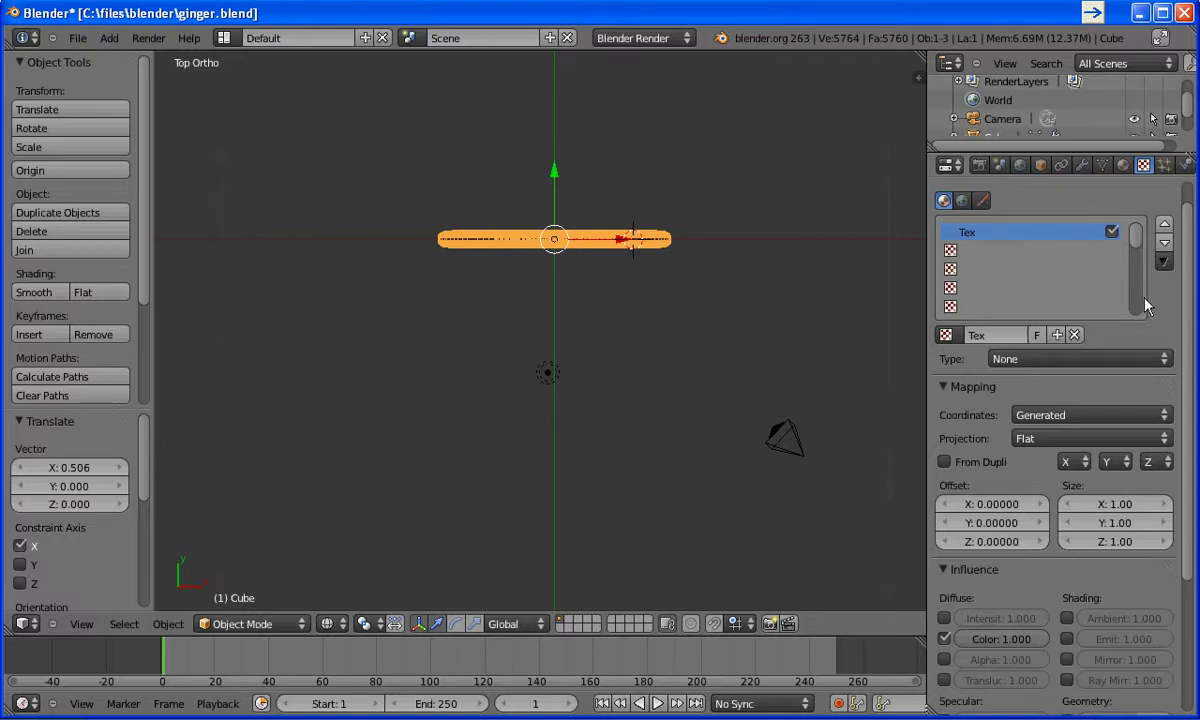
pyautogui.click(1164, 360)
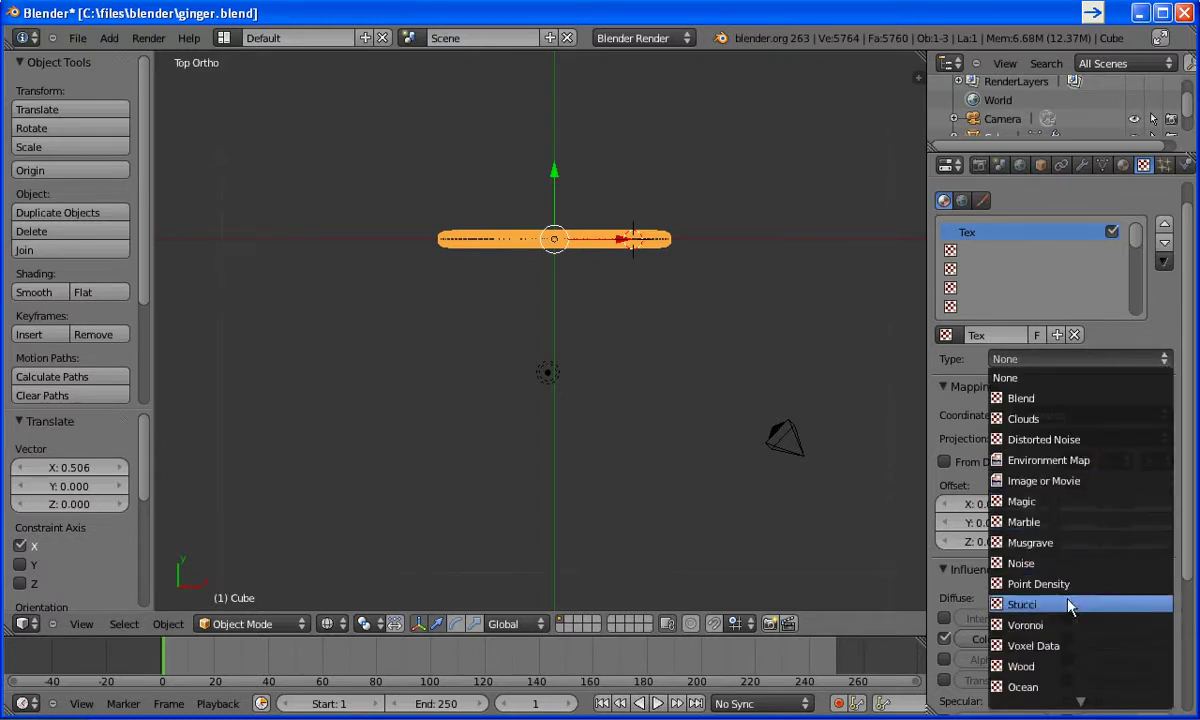
pyautogui.click(1000, 604)
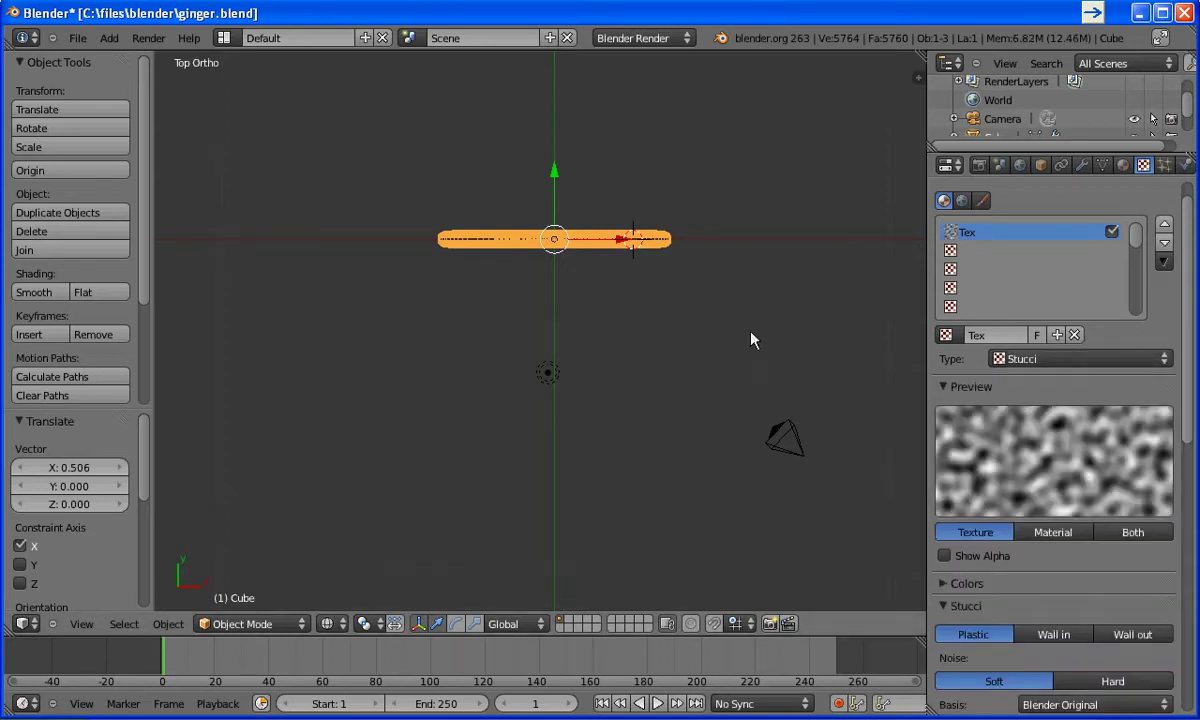
pyautogui.press('F12')
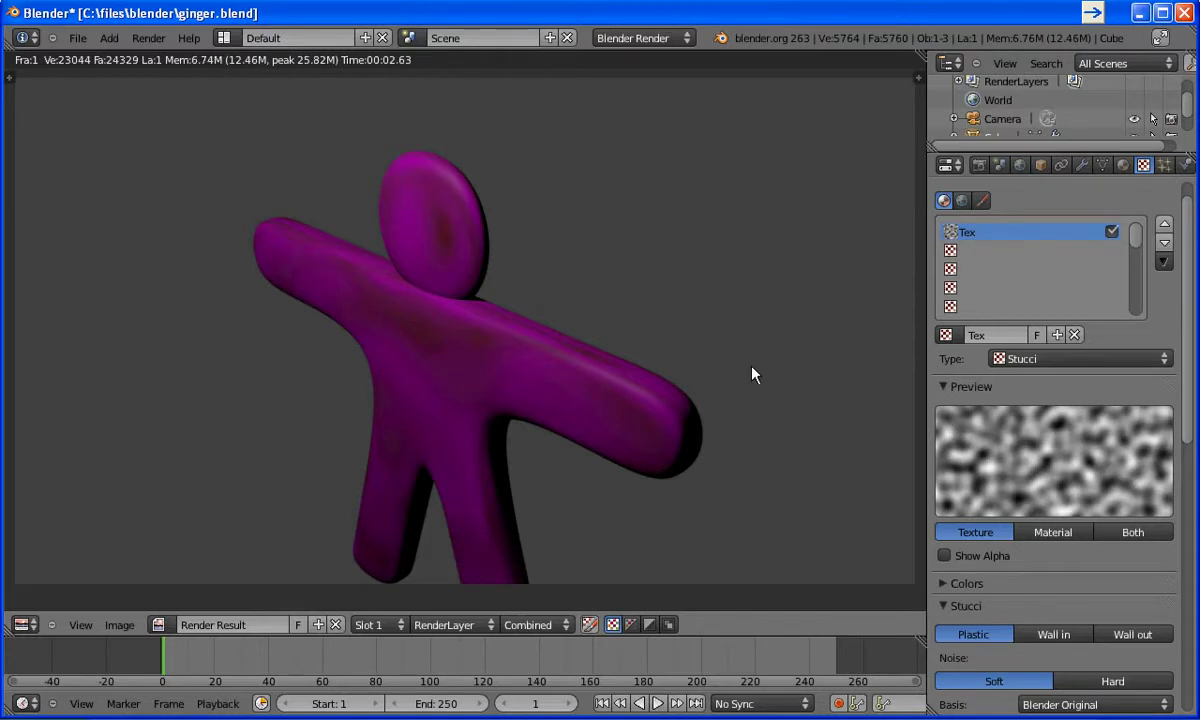
pyautogui.press('Escape')
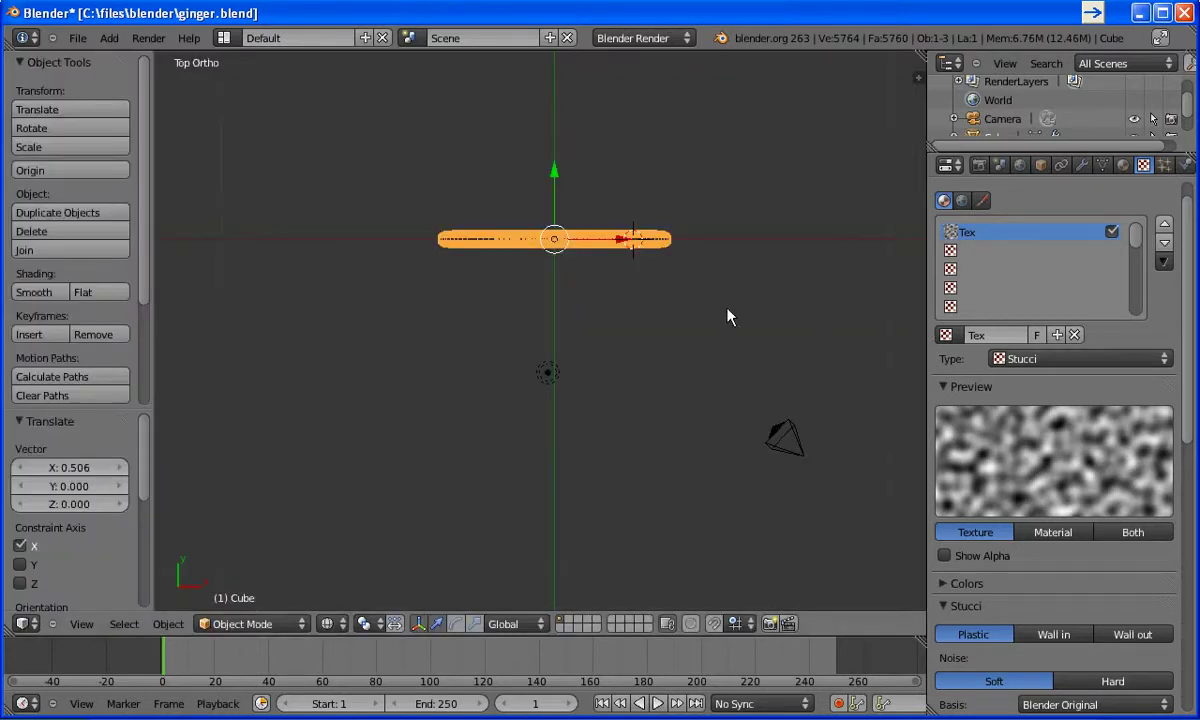
# - Set the Stucci texture colour to dark purple (R 0.0578, G 0, B 0.0578) and test-render
pyautogui.moveTo(1193, 312); pyautogui.dragTo(1178, 584)
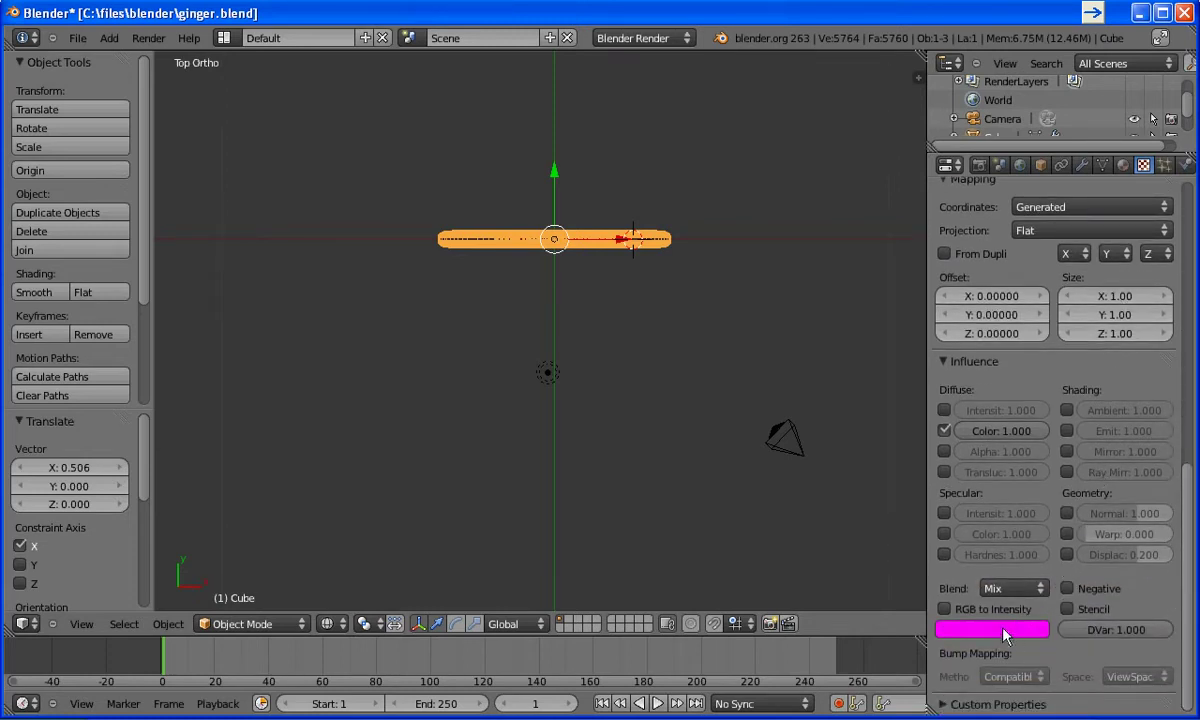
pyautogui.click(1123, 165)
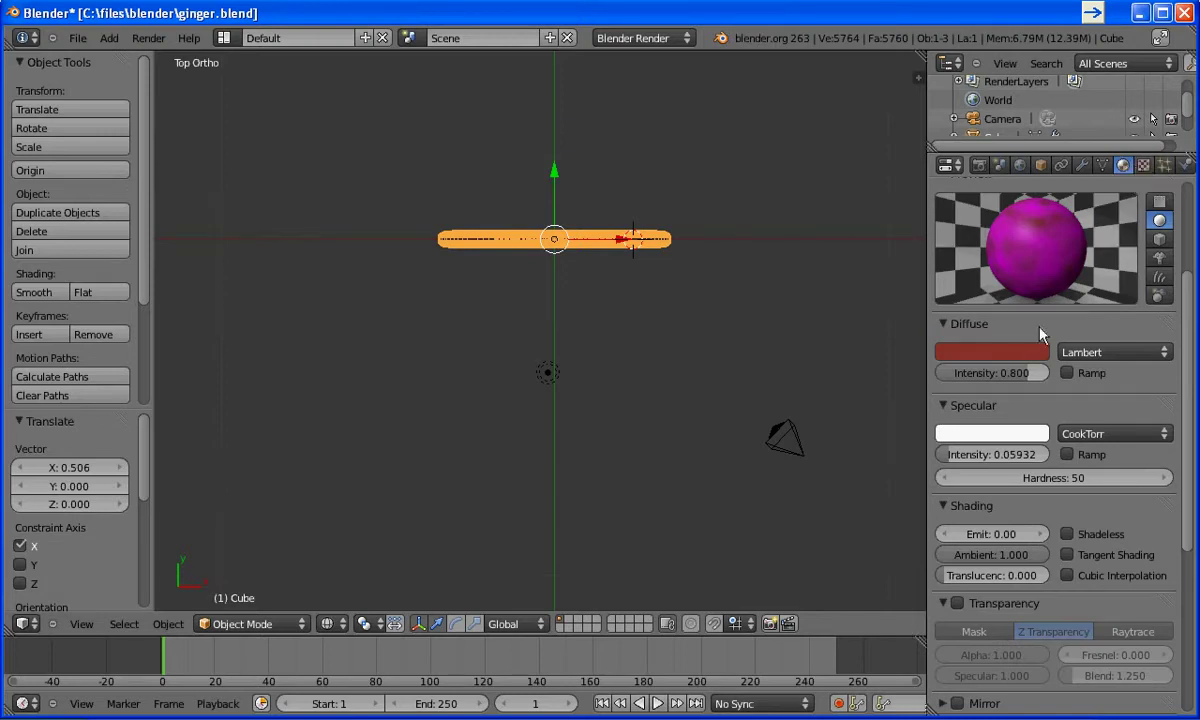
pyautogui.click(1143, 165)
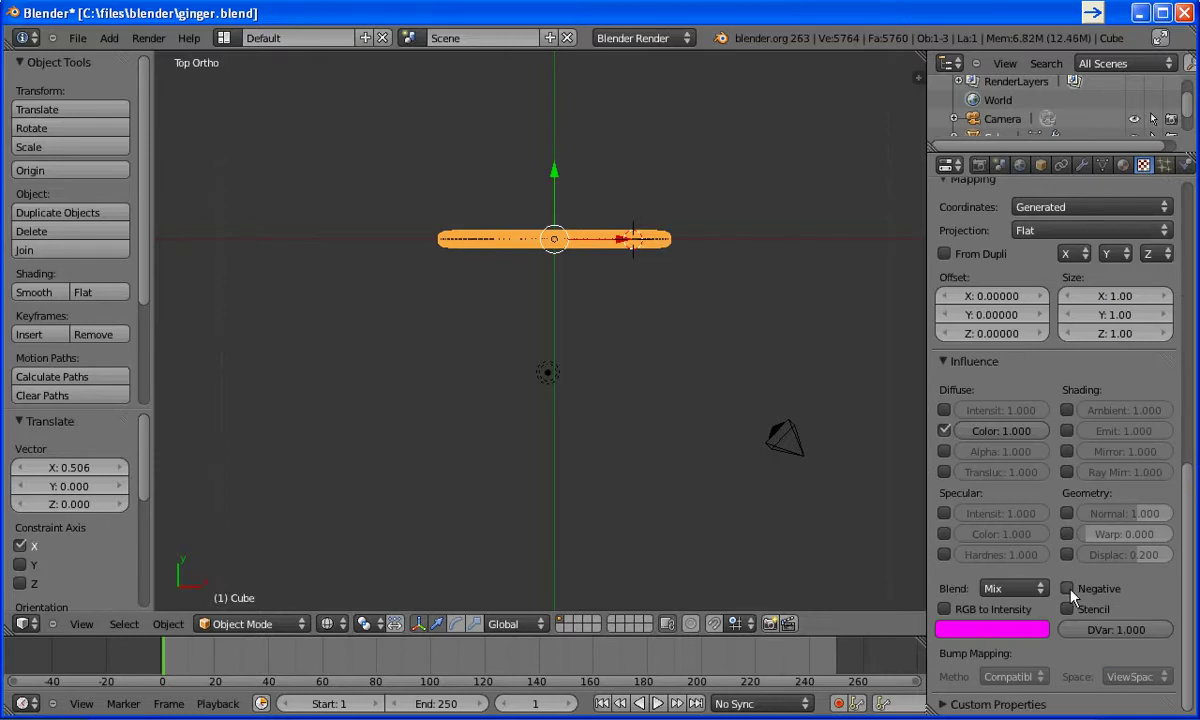
pyautogui.click(997, 629)
pyautogui.moveTo(1033, 384); pyautogui.dragTo(1035, 512)
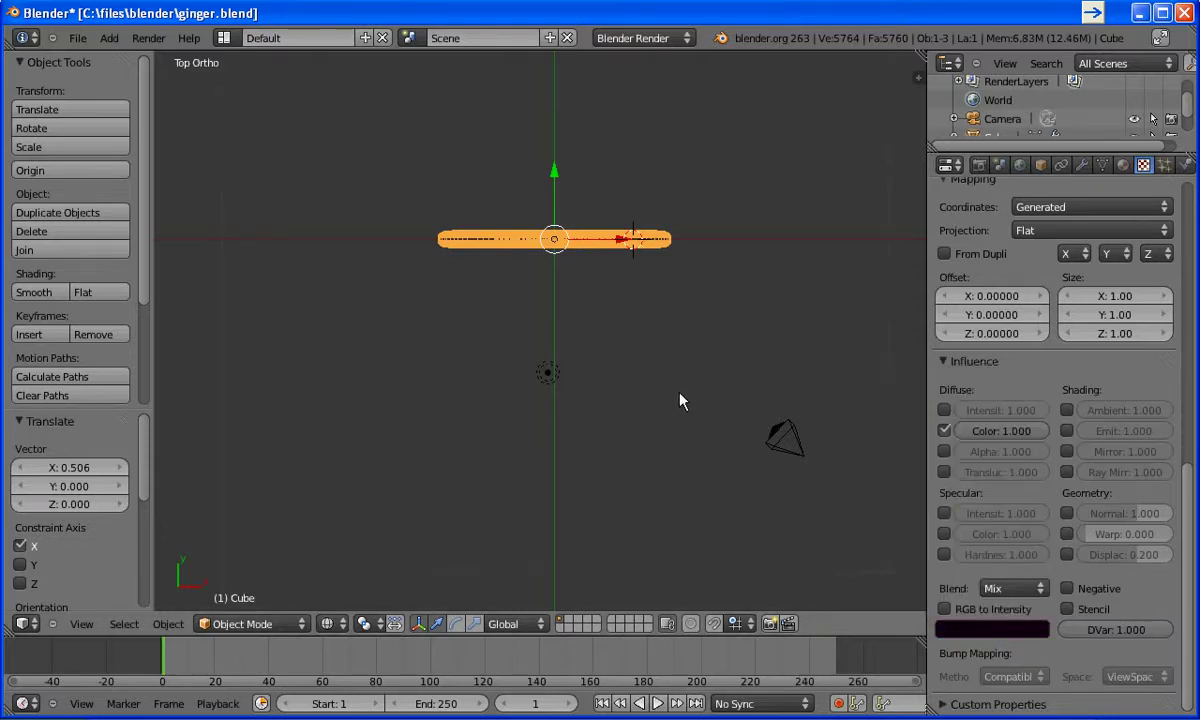
pyautogui.press('F12')
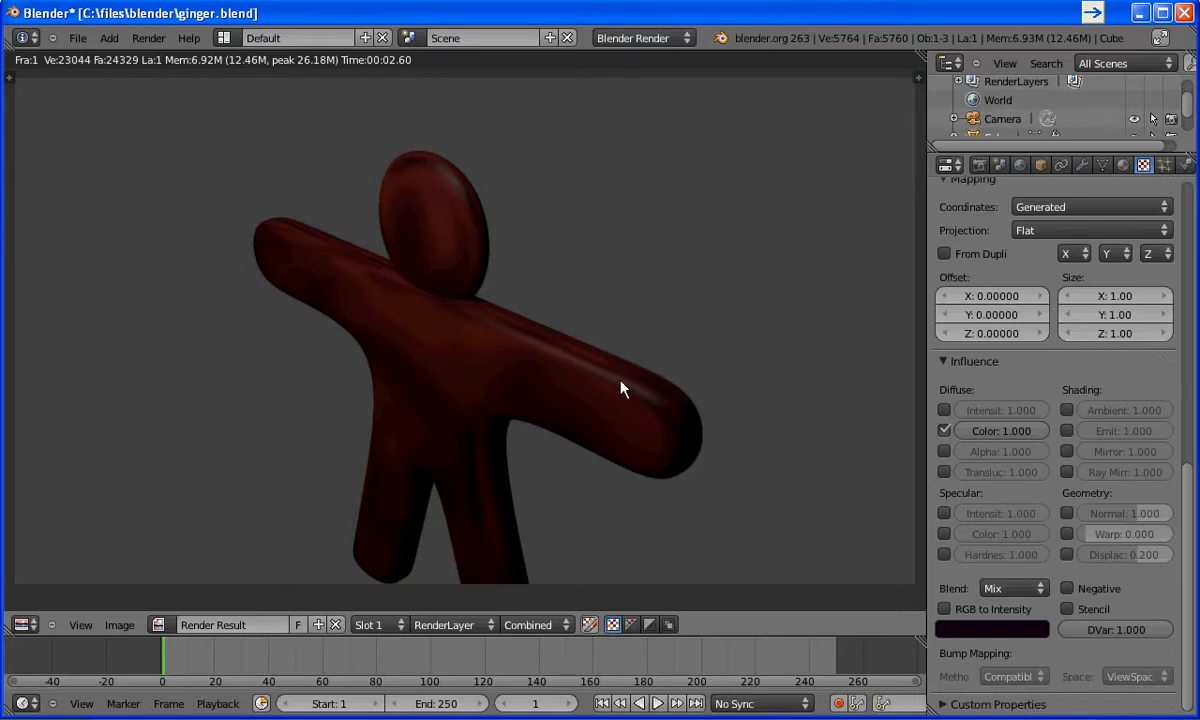
pyautogui.press('Escape')
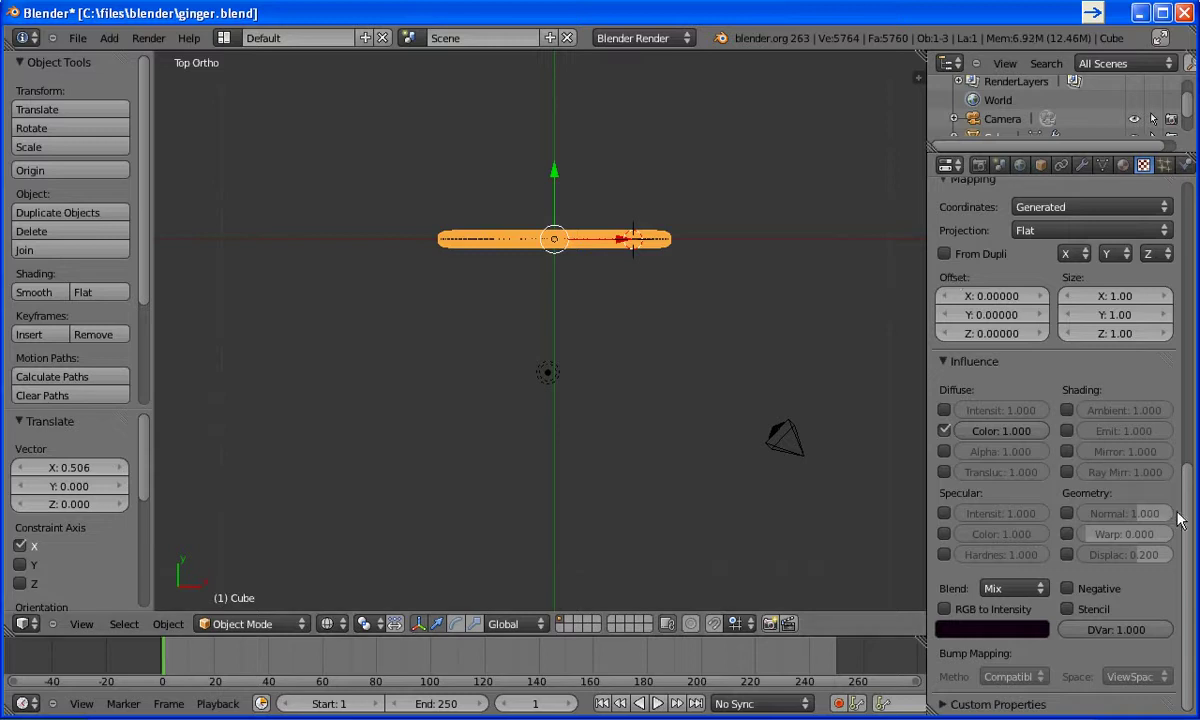
# - Set the texture Preview to Material and scroll back to the Influence settings
pyautogui.scroll(10, 1168, 236)
pyautogui.scroll(1, 1168, 236)
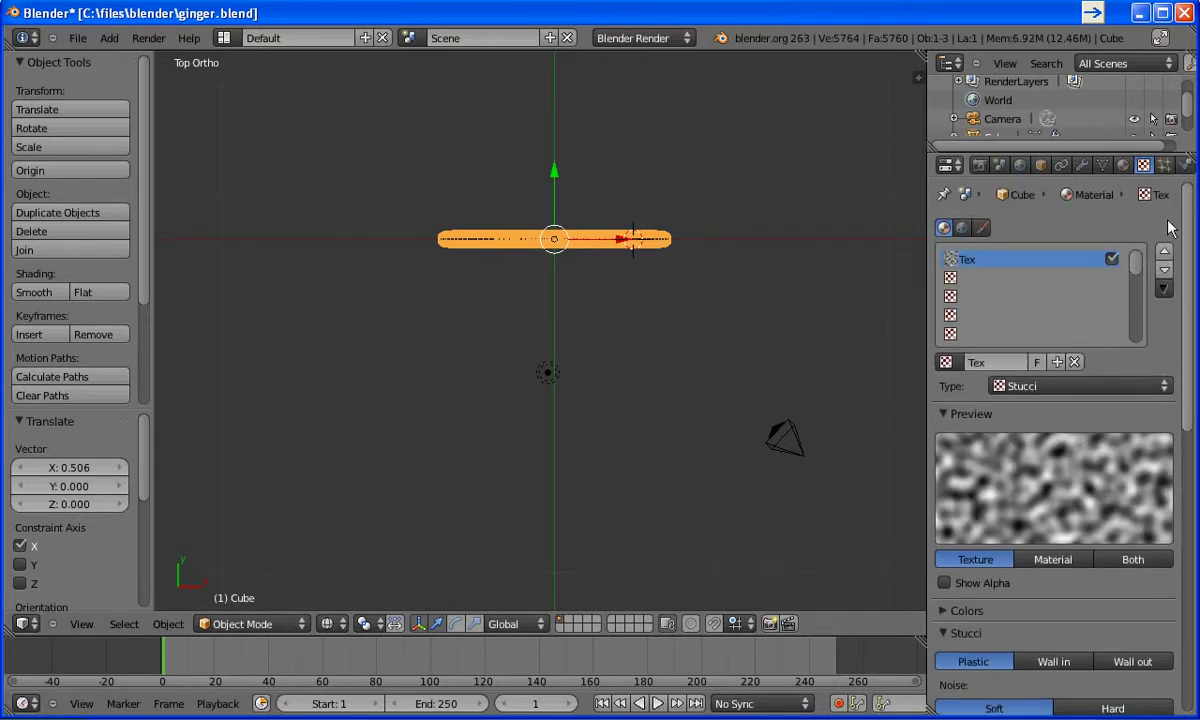
pyautogui.scroll(-5, 1168, 230)
pyautogui.click(1062, 466)
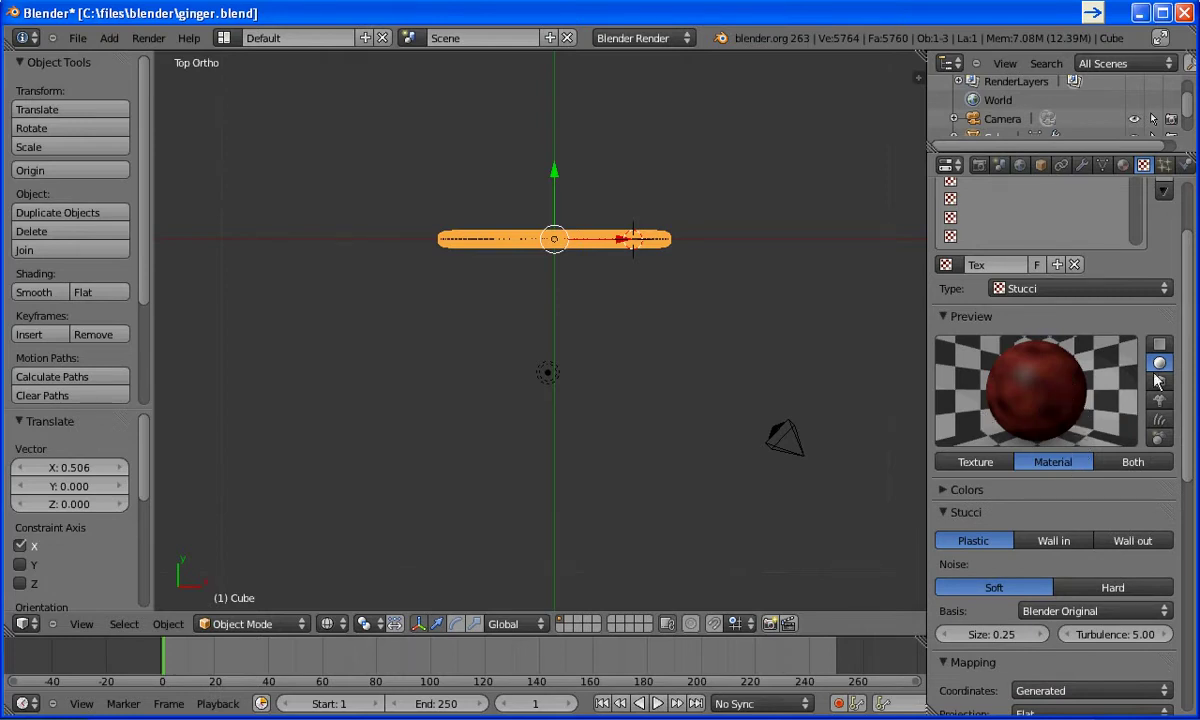
pyautogui.moveTo(1193, 343); pyautogui.dragTo(1186, 429)
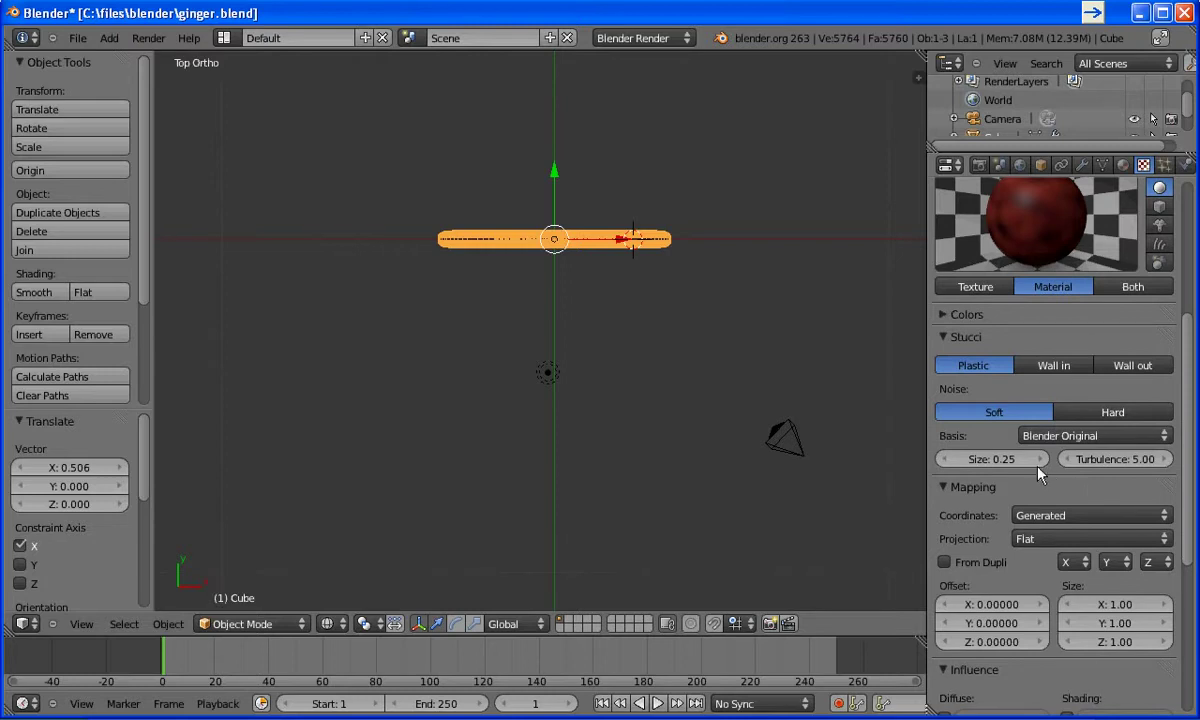
pyautogui.moveTo(1183, 378); pyautogui.dragTo(1188, 534)
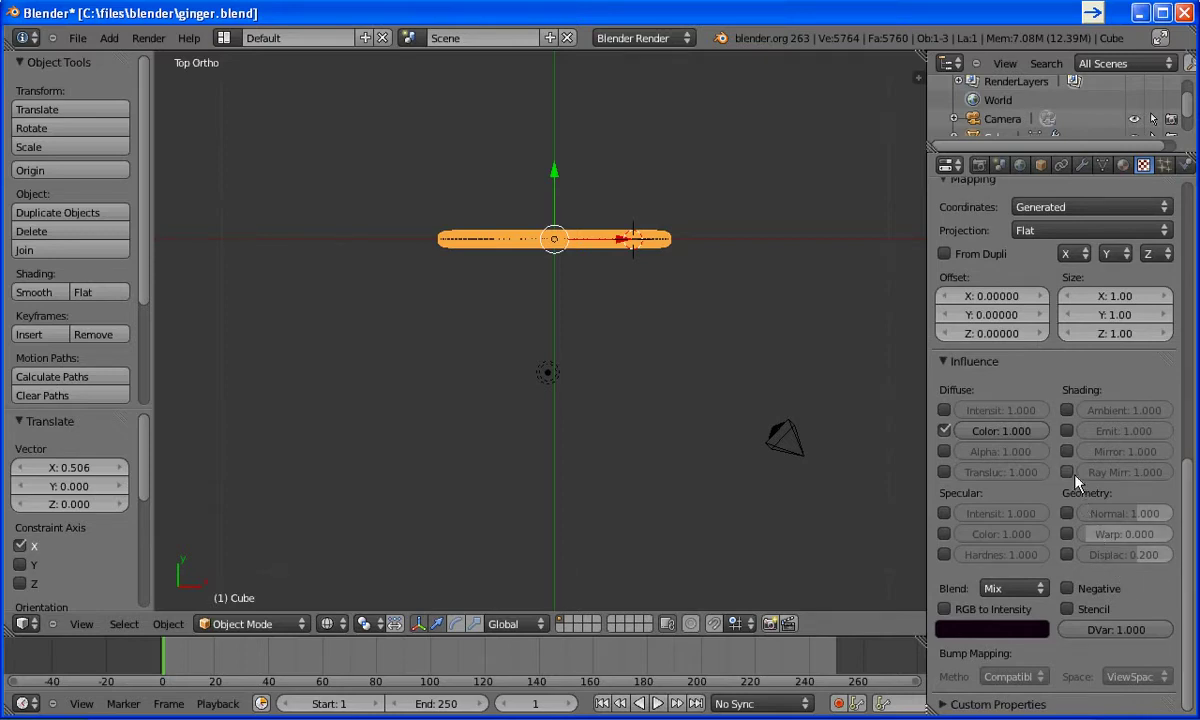
# - Enable Geometry Displace on the Stucci texture and render to see the effect
pyautogui.click(1068, 555)
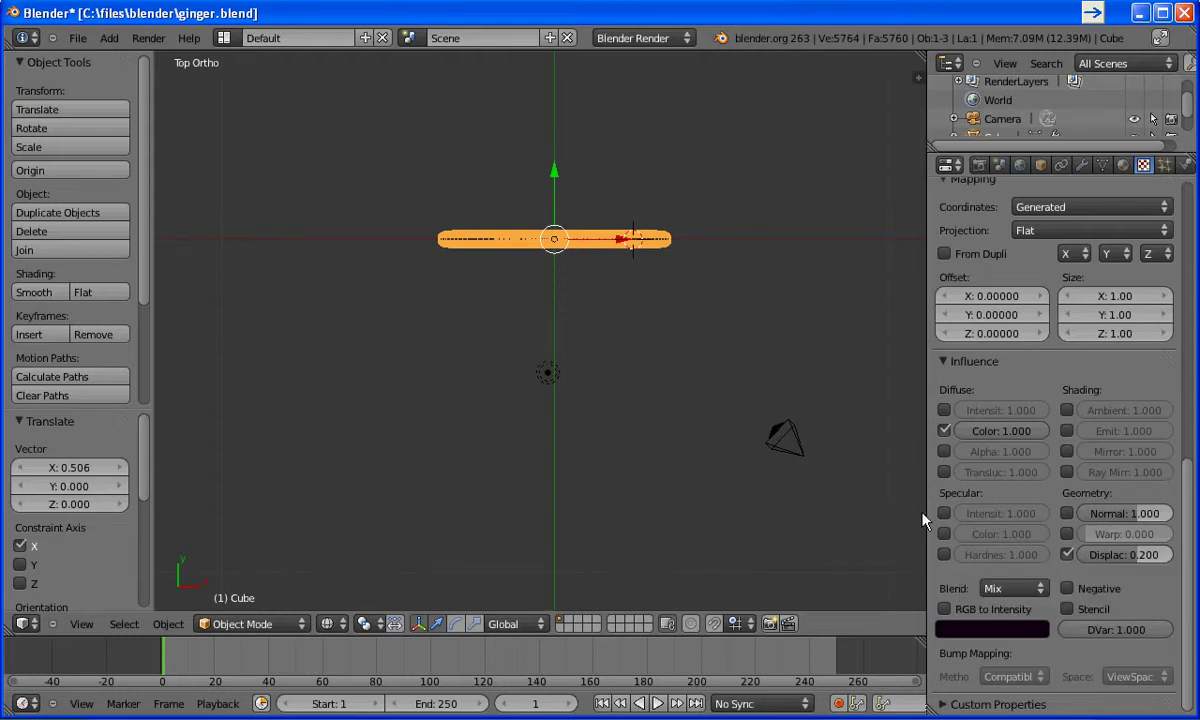
pyautogui.press('F12')
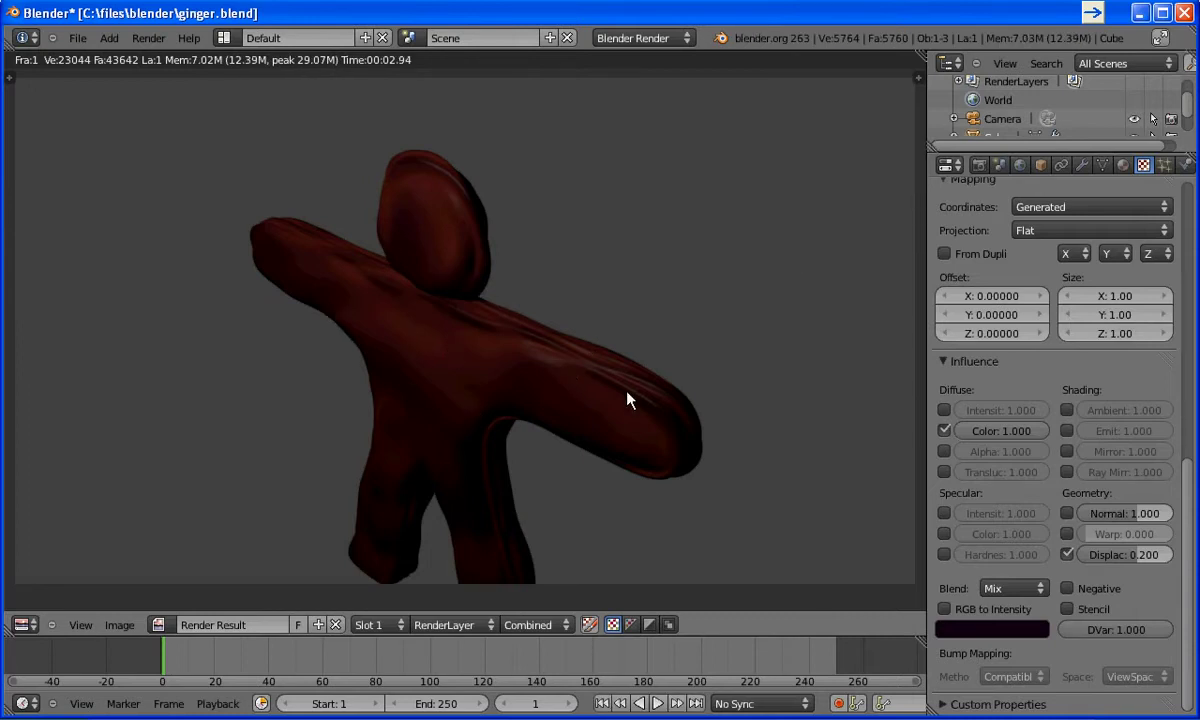
pyautogui.press('Escape')
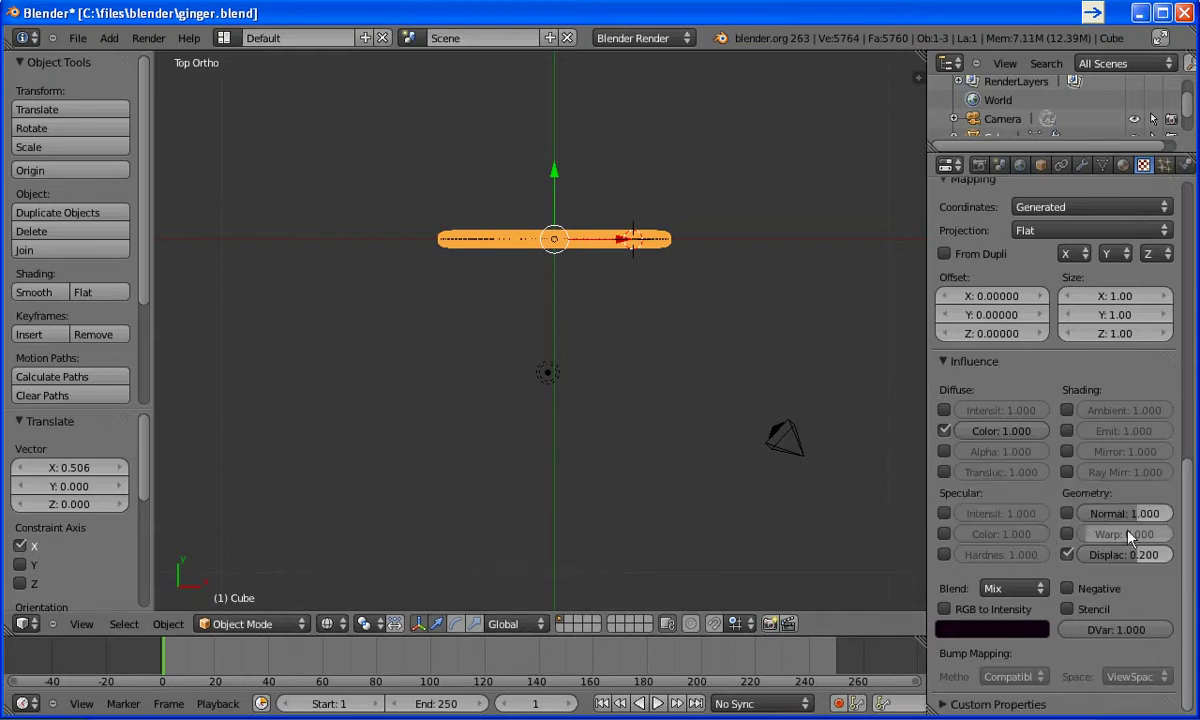
# - Reduce the Displace influence to 0.040 and render the weaker displacement
pyautogui.click(1116, 555)
pyautogui.write('0.04')
pyautogui.press('Return')
pyautogui.click(753, 338)
pyautogui.press('F12')
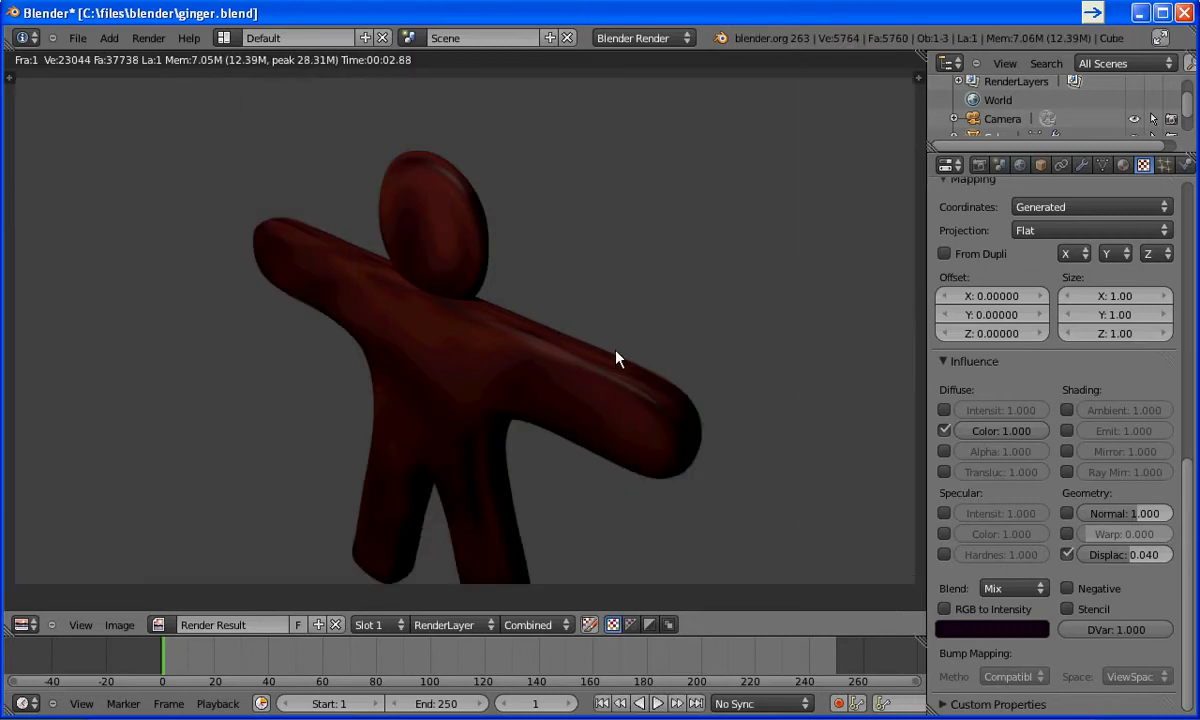
pyautogui.press('Escape')
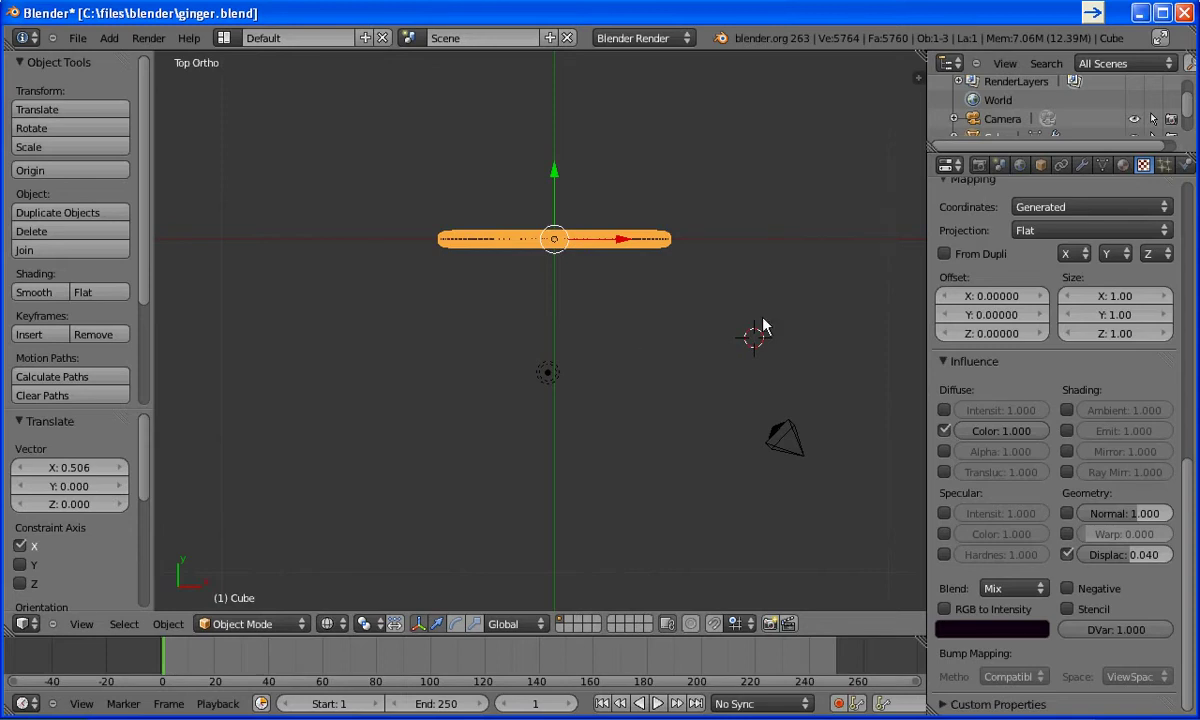
# - Change the Stucci pattern type to Wall in
pyautogui.scroll(1, 763, 324)
pyautogui.scroll(-1, 770, 326)
pyautogui.moveTo(1187, 490); pyautogui.dragTo(1185, 342)
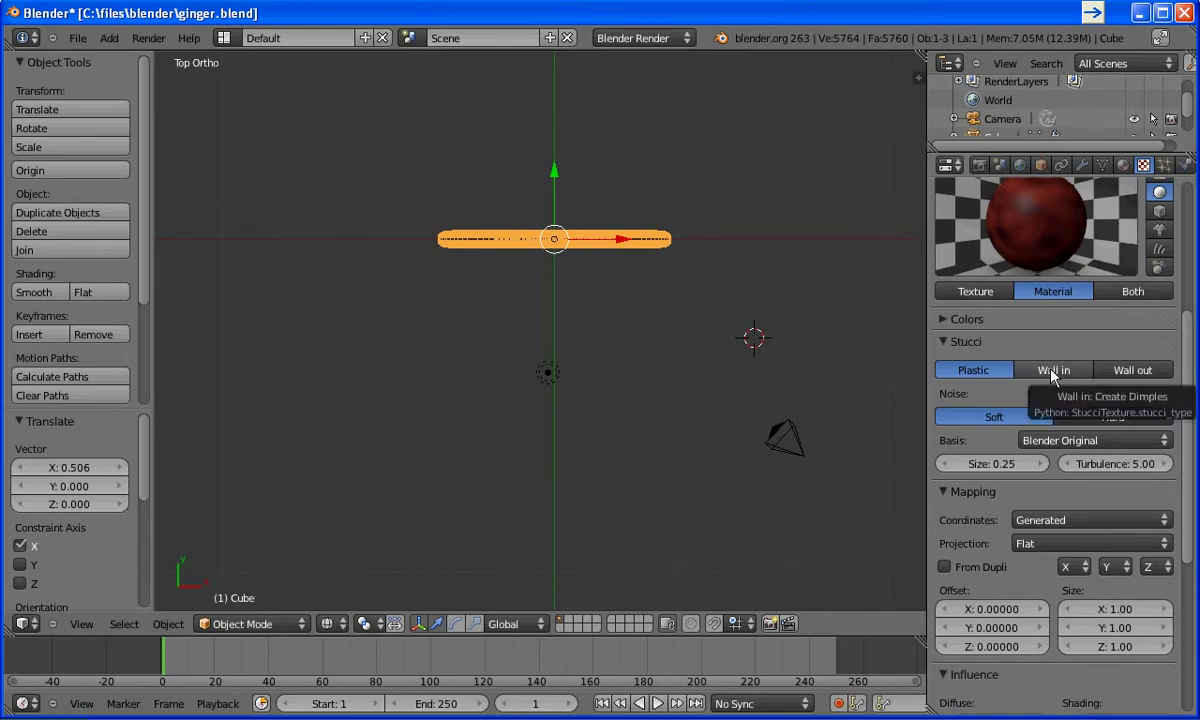
pyautogui.click(1052, 372)
# - Enable Geometry Normal bump on the texture and render to check it
pyautogui.scroll(-8, 1188, 370)
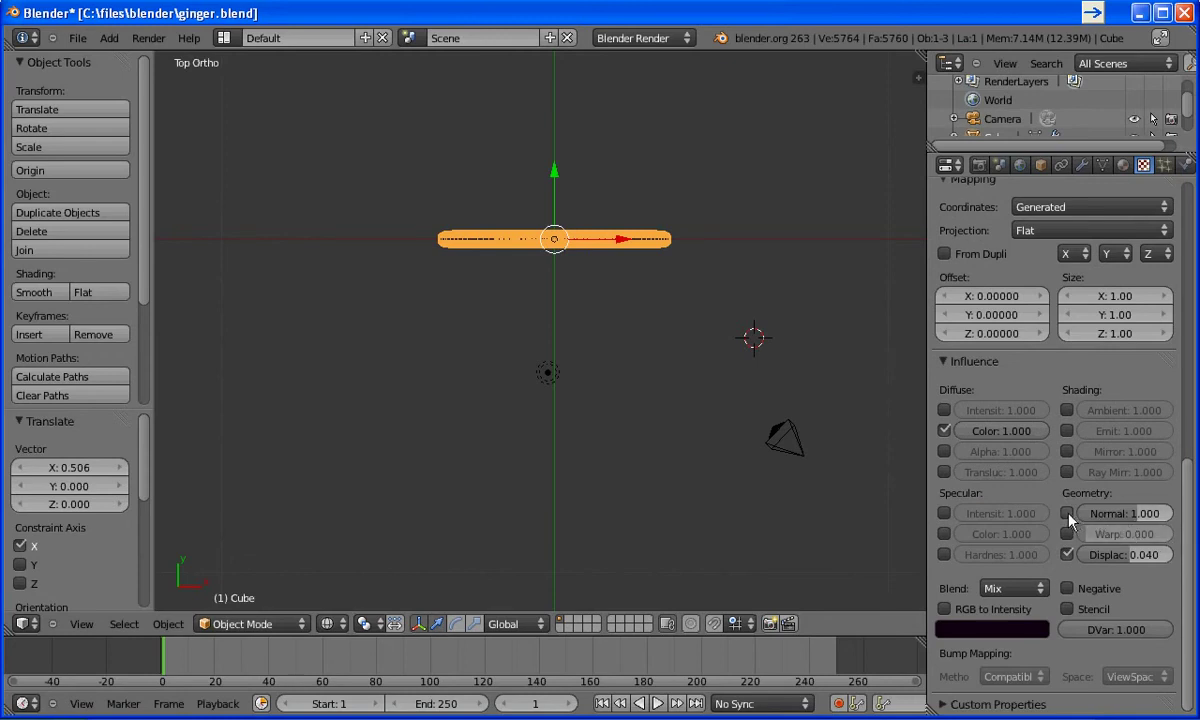
pyautogui.click(1067, 514)
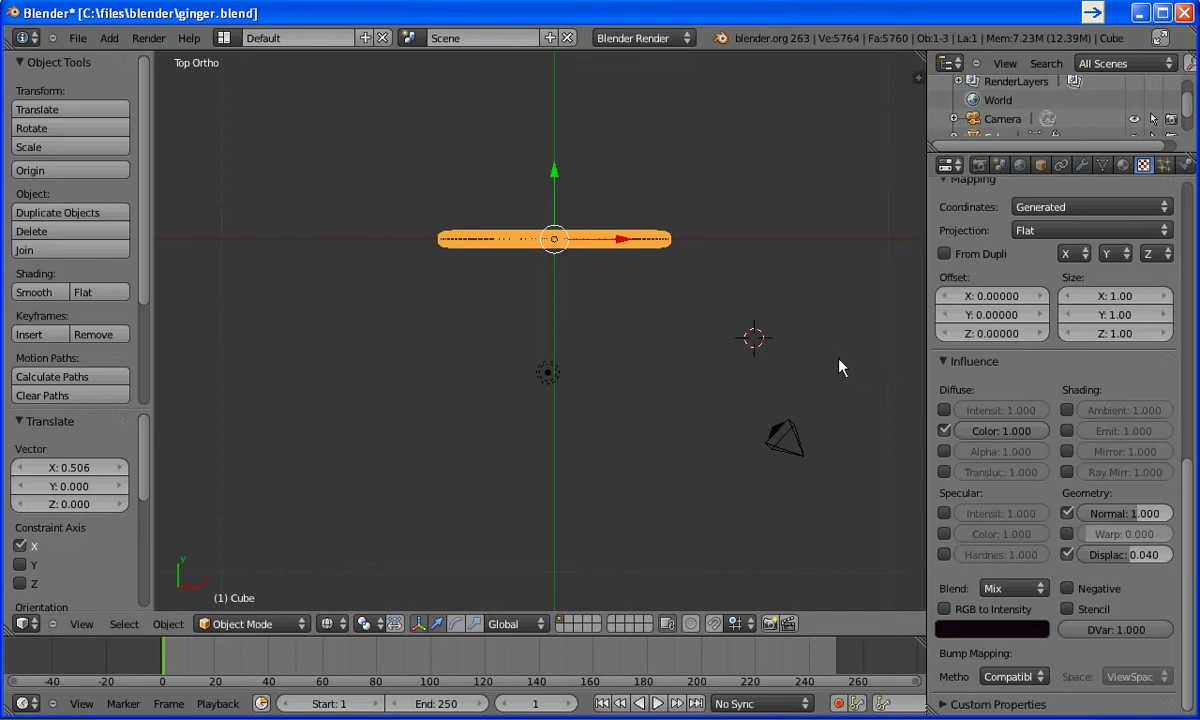
pyautogui.press('F12')
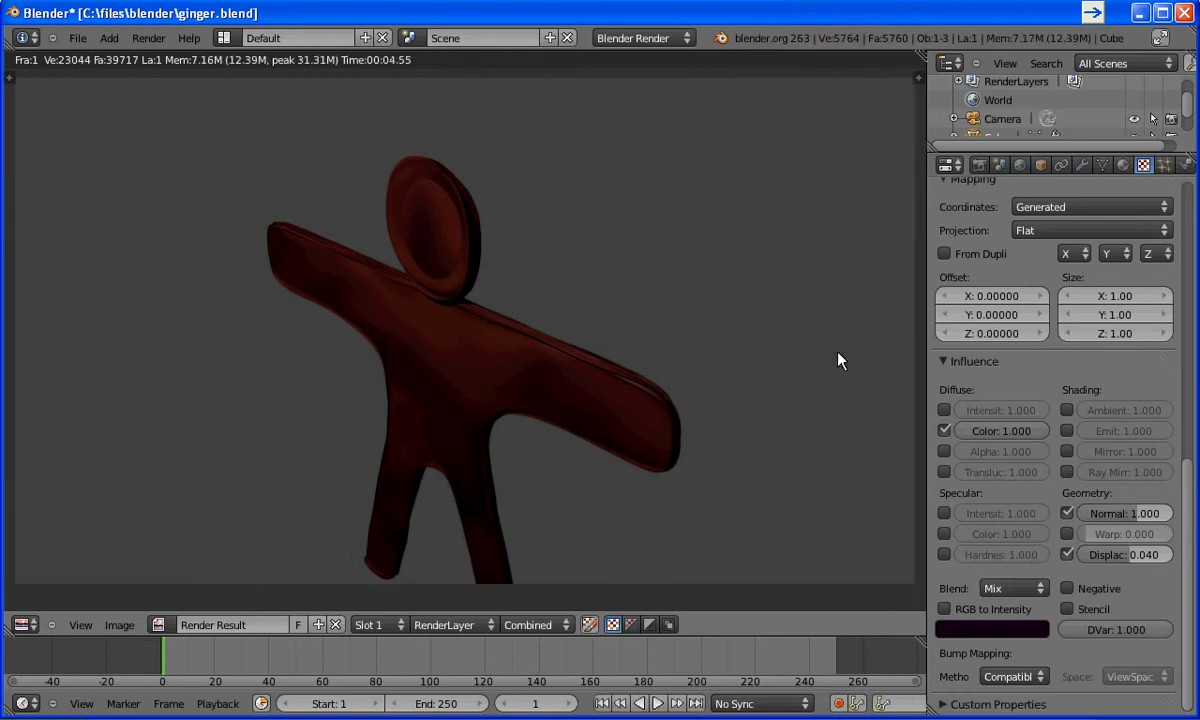
pyautogui.press('Escape')
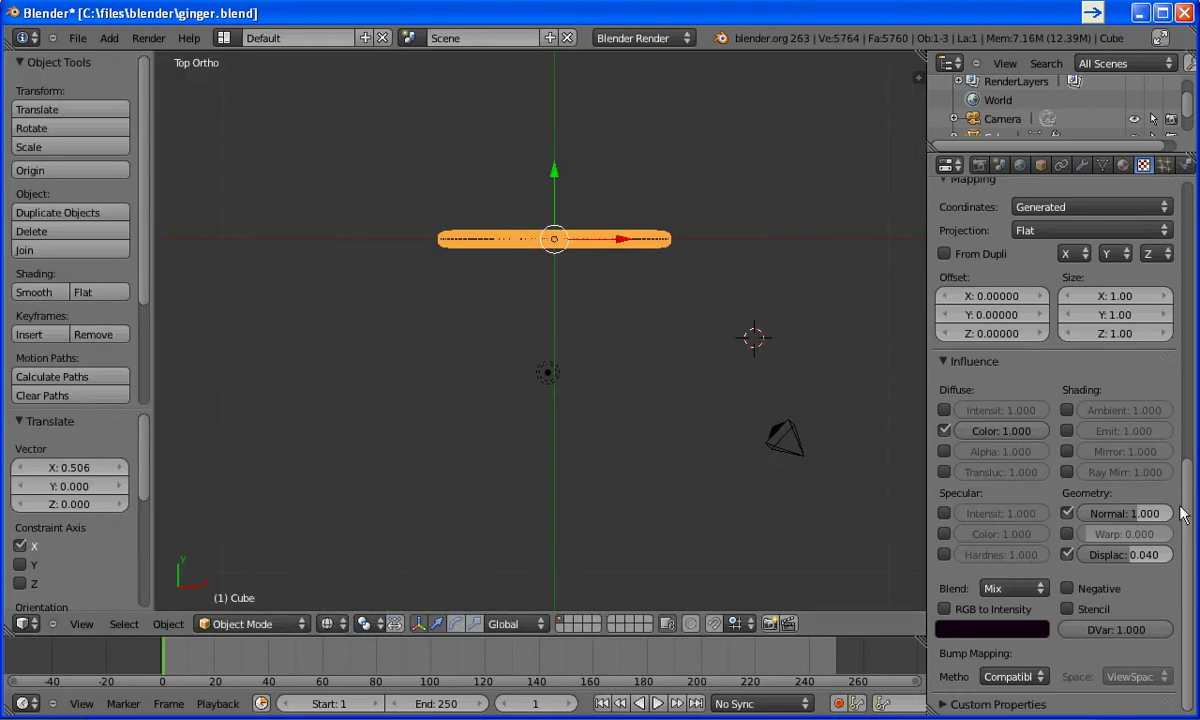
# - Set the Normal strength to 0.25, then lower it to 0.025 and render
pyautogui.click(1133, 517)
pyautogui.write('0.25')
pyautogui.press('Return')
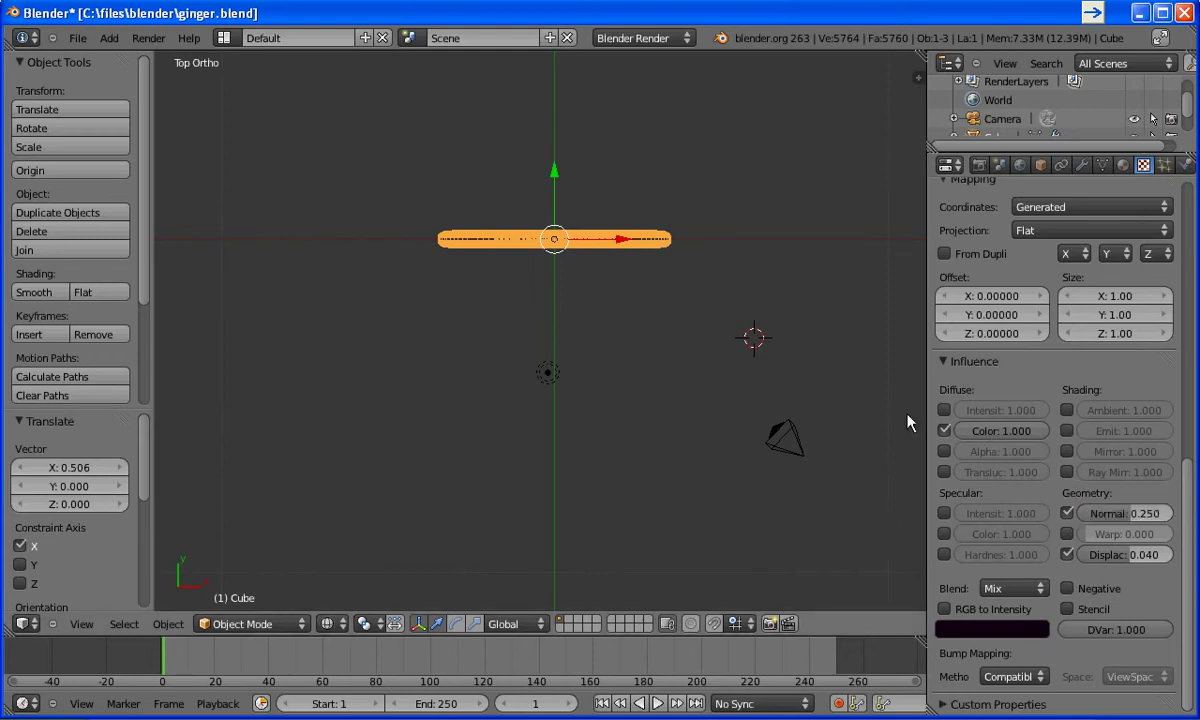
pyautogui.click(1090, 513)
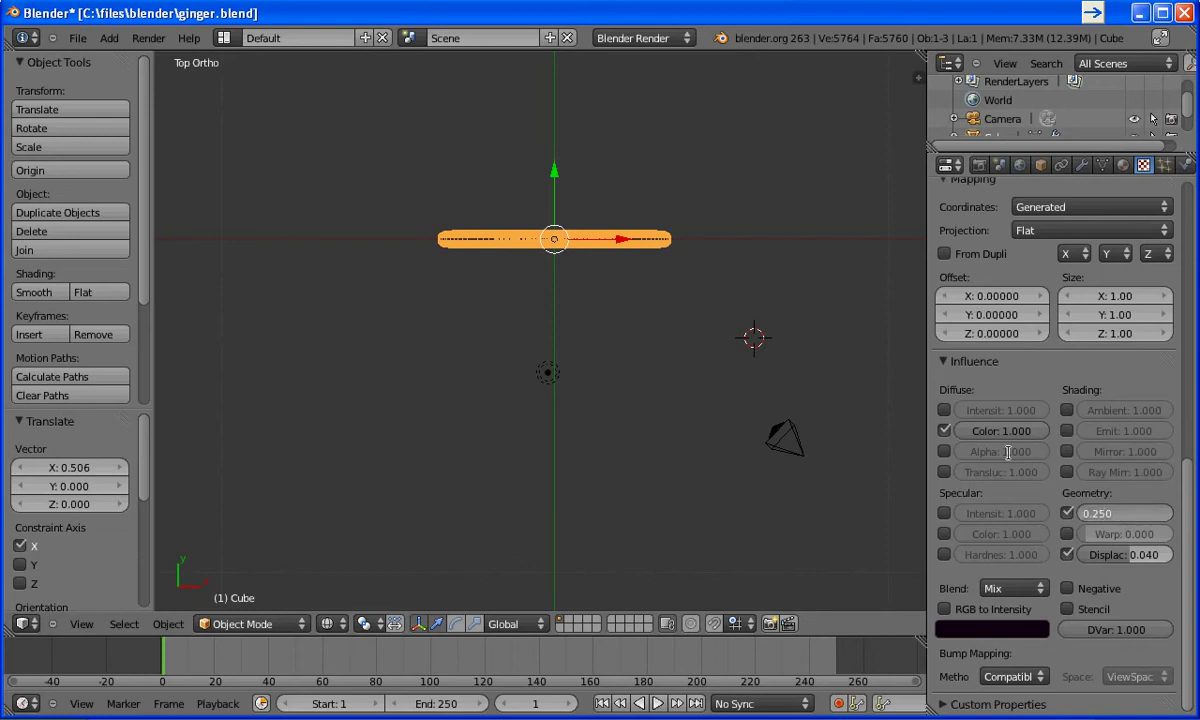
pyautogui.write('0.025')
pyautogui.press('Return')
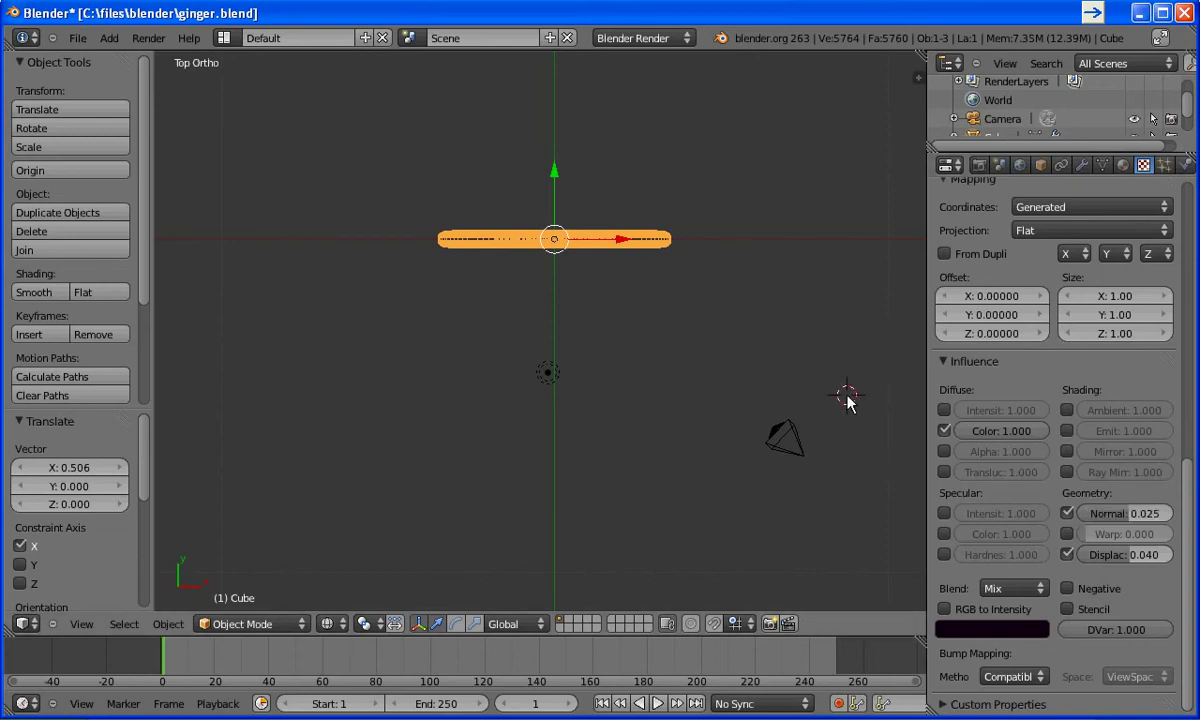
pyautogui.press('F12')
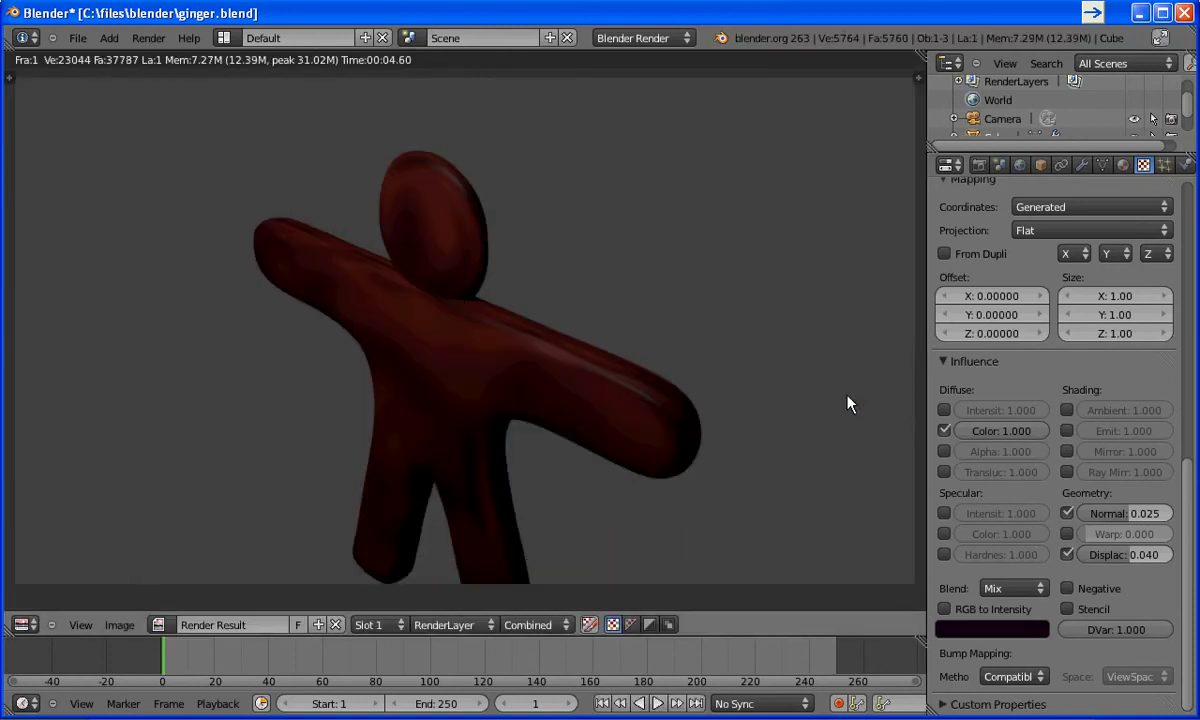
# - Shrink the Stucci size to about 0.054 and step it lower
pyautogui.press('Escape')
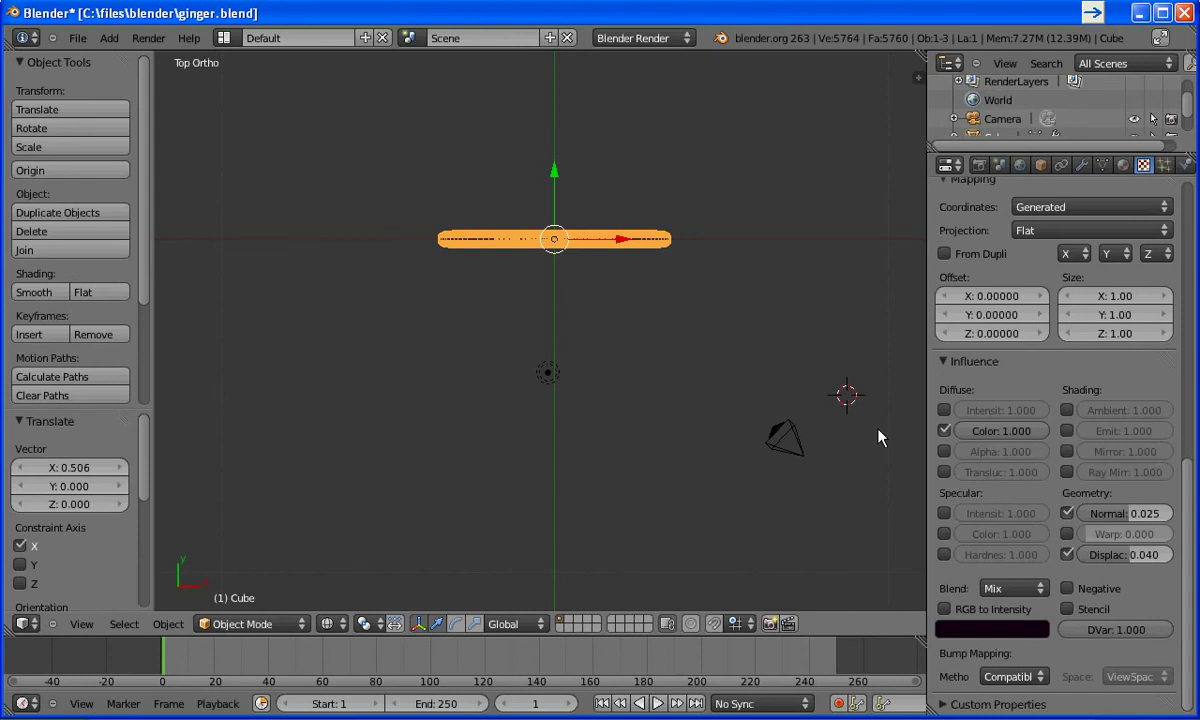
pyautogui.scroll(1, 1190, 503)
pyautogui.moveTo(1190, 503); pyautogui.dragTo(1176, 343)
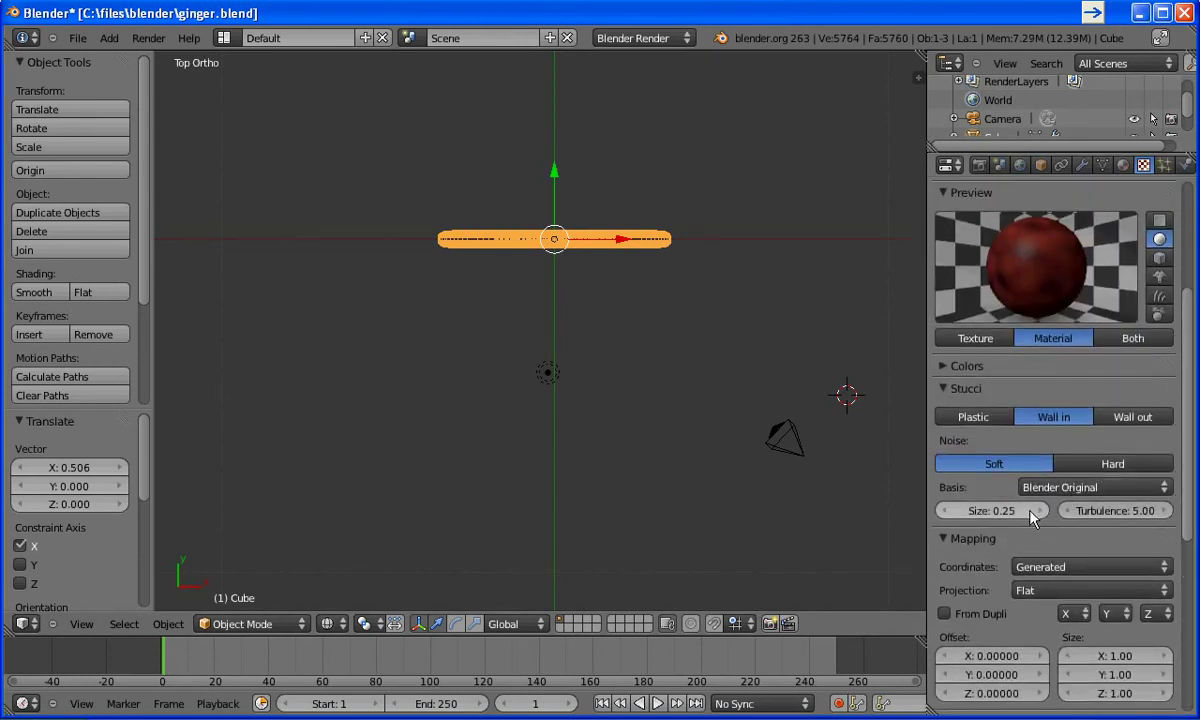
pyautogui.moveTo(1033, 517); pyautogui.dragTo(986, 521)
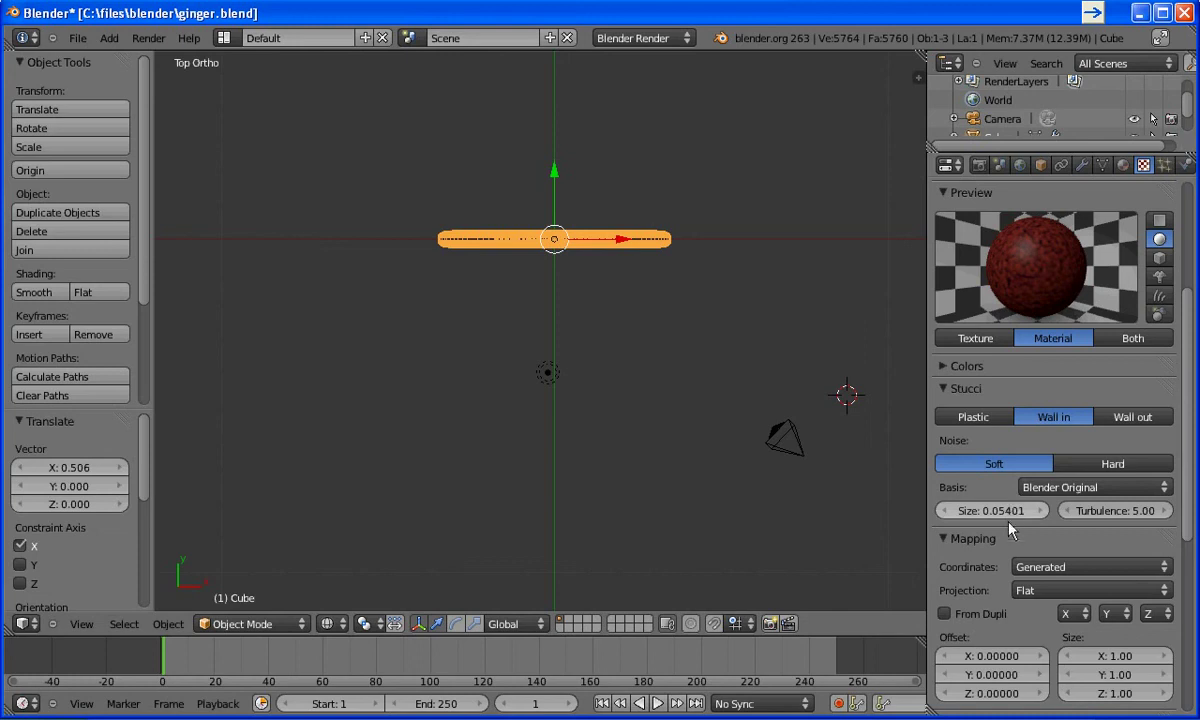
pyautogui.click(944, 510)
pyautogui.click(944, 510)
pyautogui.click(944, 510)
pyautogui.click(944, 510)
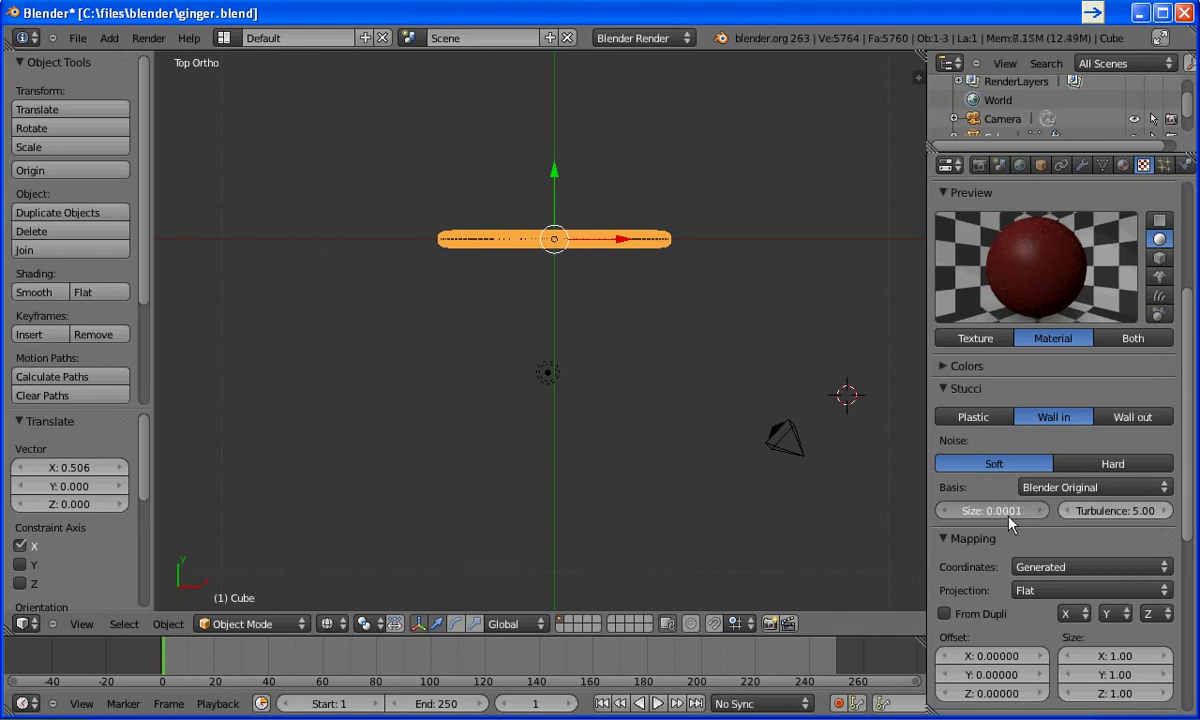
# - Enter a Stucci size of 0.004 and render the figure with the finer grain
pyautogui.click(1015, 515)
pyautogui.write('0.01610')
pyautogui.hotkey('ctrl', 'a')
pyautogui.write('0.004')
pyautogui.press('Return')
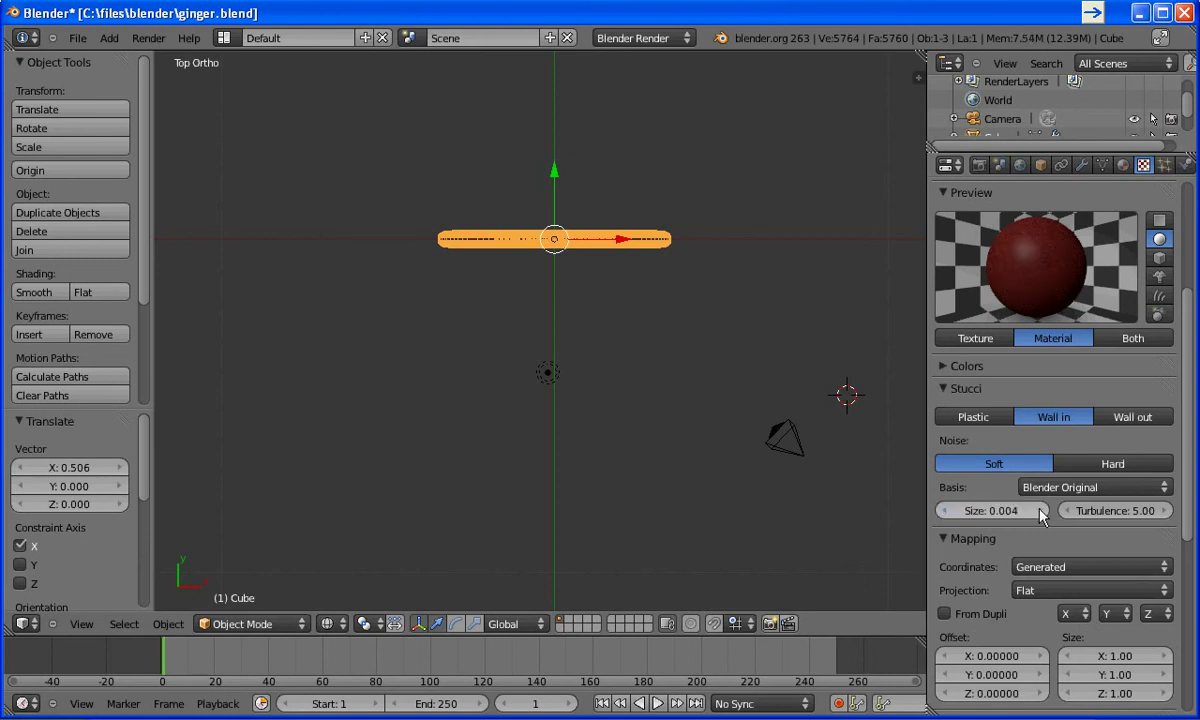
pyautogui.click(783, 333)
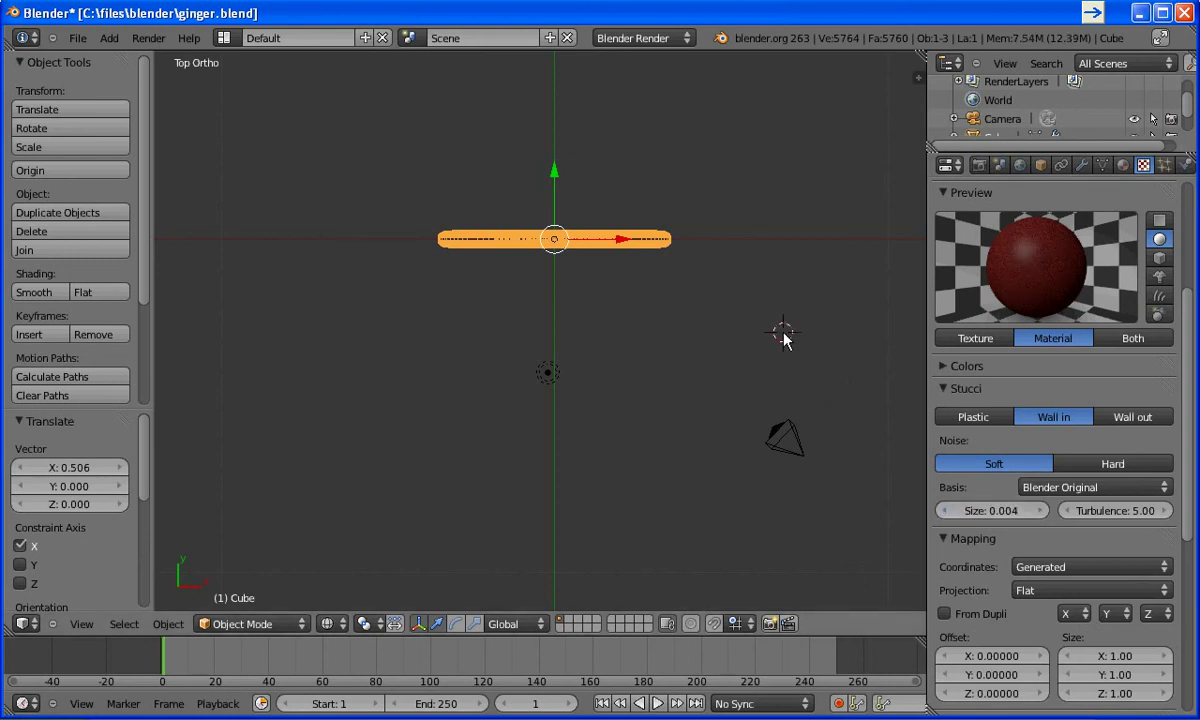
pyautogui.press('F12')
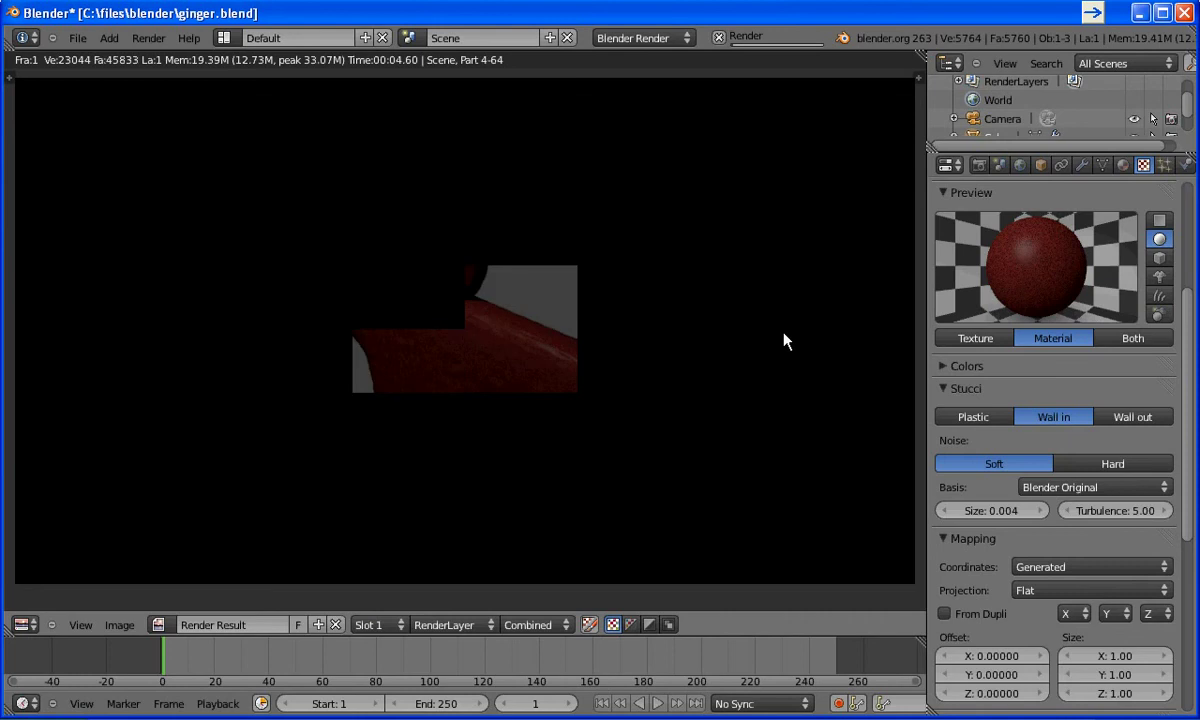